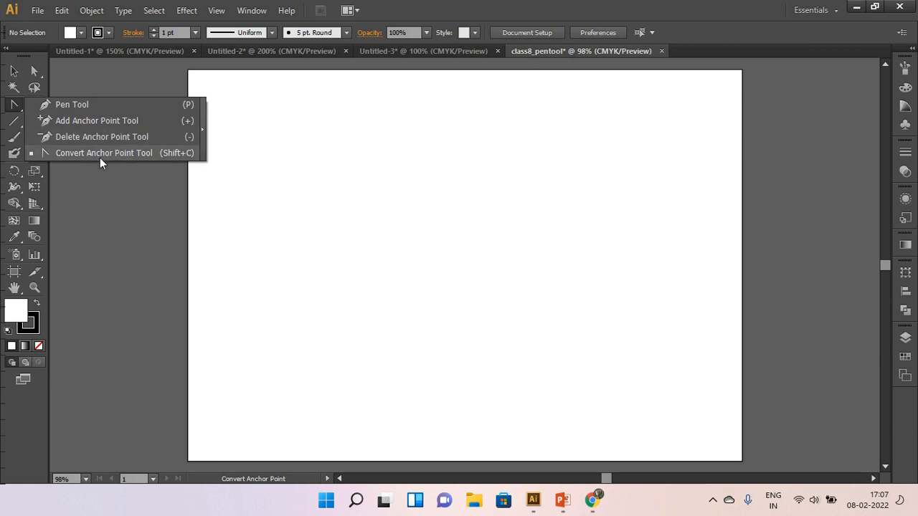
Draw a square about 63 mm wide on the left part of the artboard with the Rectangle tool.
{"action": "left_click", "coordinate": [86, 173]}
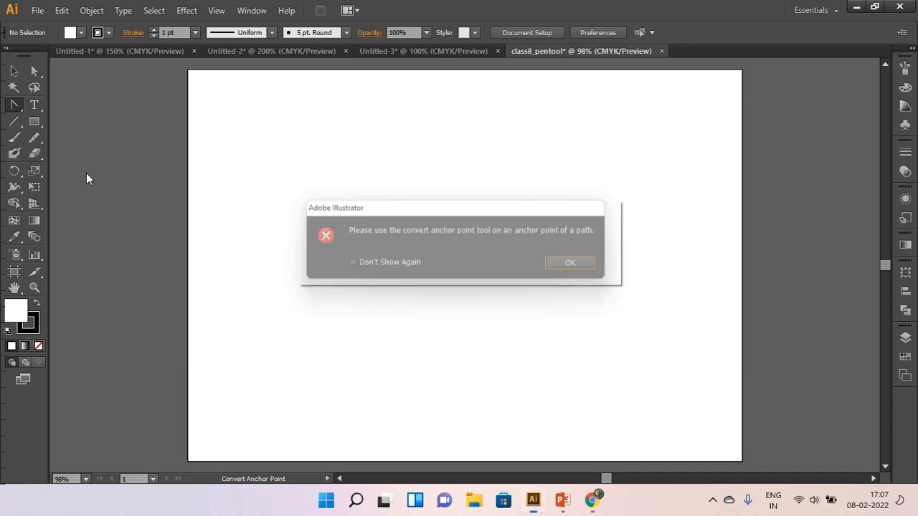
{"action": "left_click", "coordinate": [587, 266]}
{"action": "left_click", "coordinate": [39, 125]}
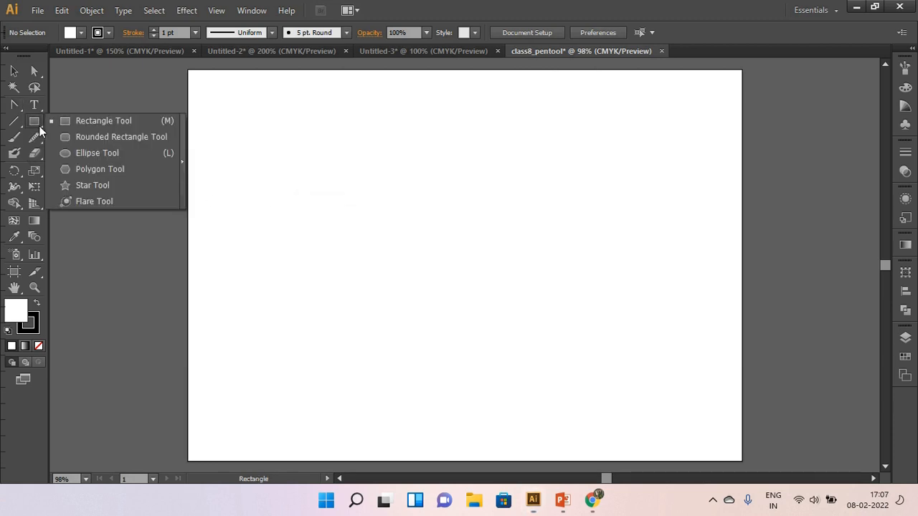
{"action": "left_click", "coordinate": [92, 124]}
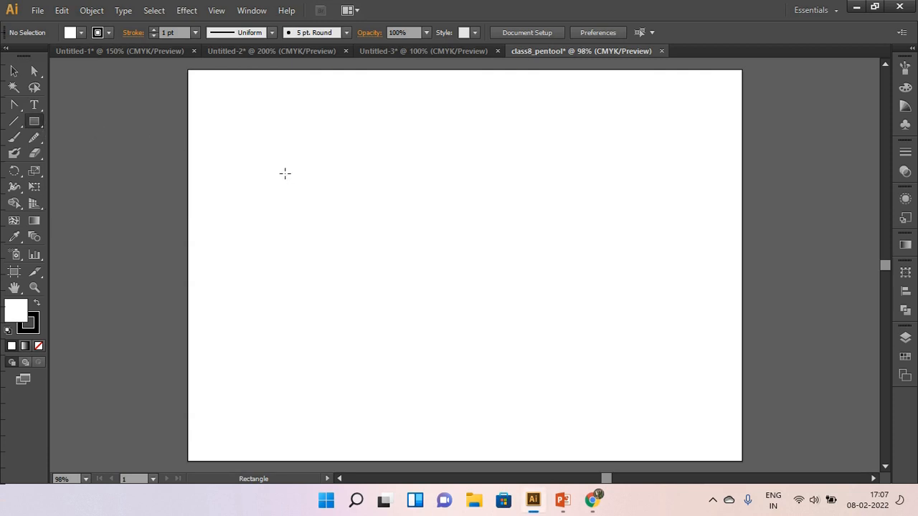
{"action": "left_click_drag", "start_coordinate": [261, 170], "coordinate": [380, 258]}
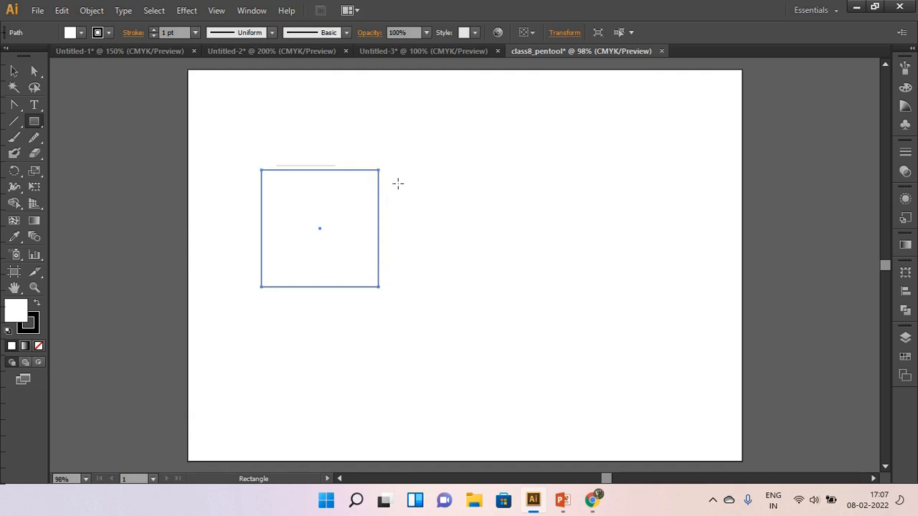
Set the square's stroke weight to 3 pt and deselect it.
{"action": "left_click", "coordinate": [194, 33]}
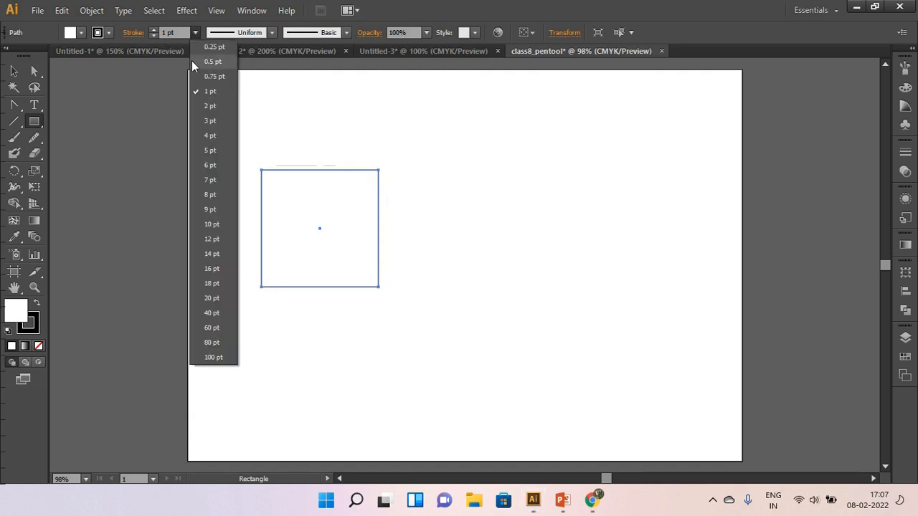
{"action": "left_click", "coordinate": [210, 122]}
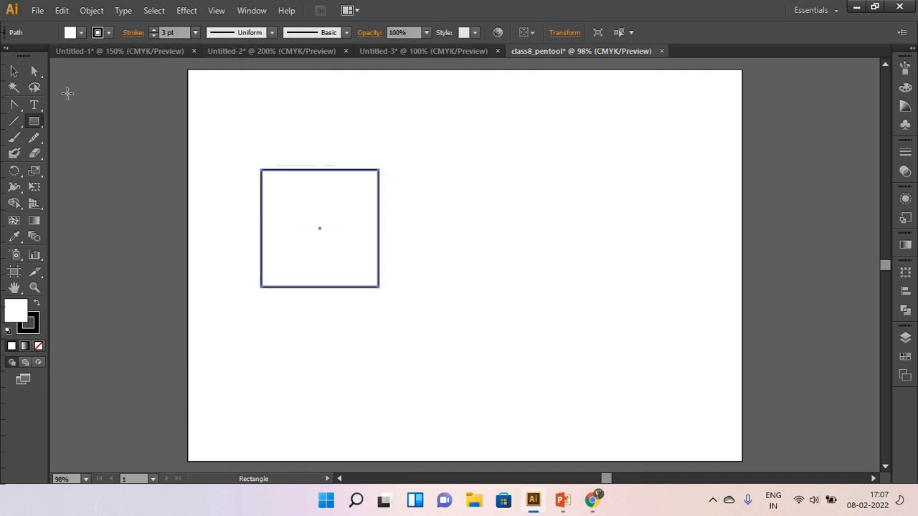
{"action": "left_click", "coordinate": [14, 71]}
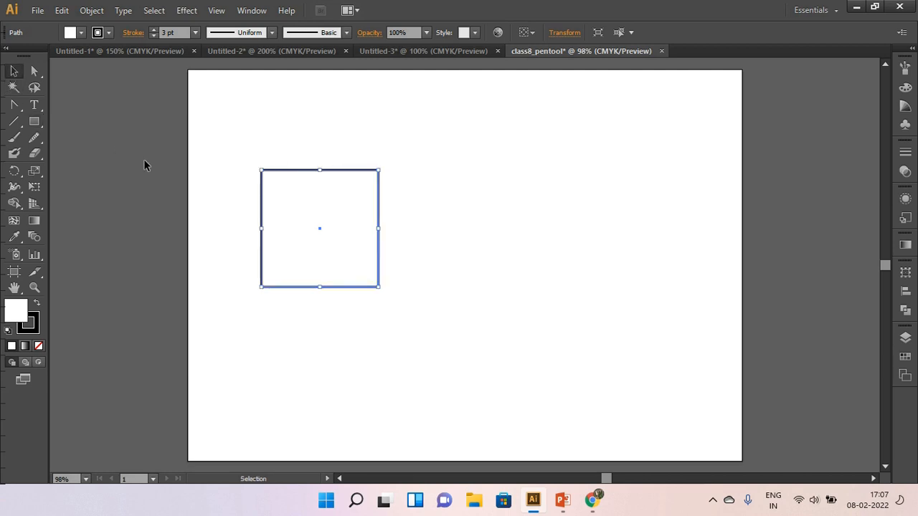
{"action": "left_click", "coordinate": [217, 190]}
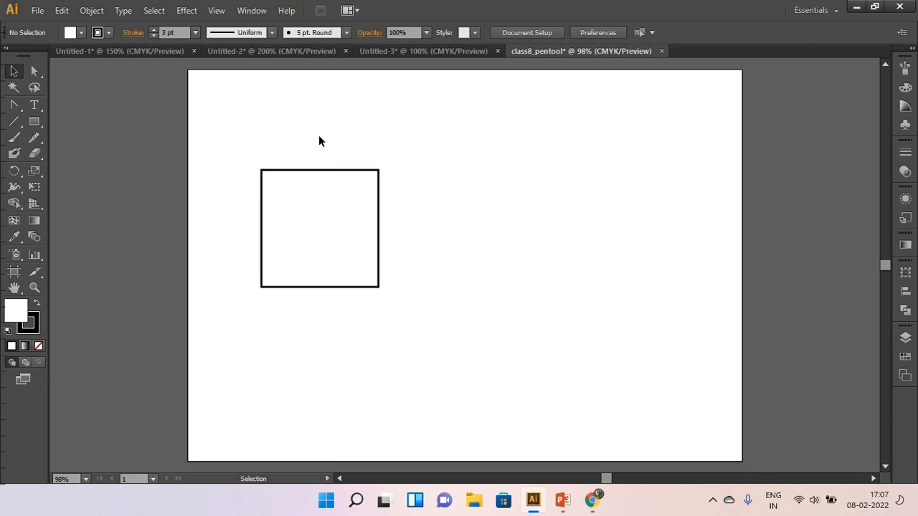
Select the square's two upper corner anchor points one by one with Direct Selection, and shift its top edge slightly left.
{"action": "left_click", "coordinate": [316, 174]}
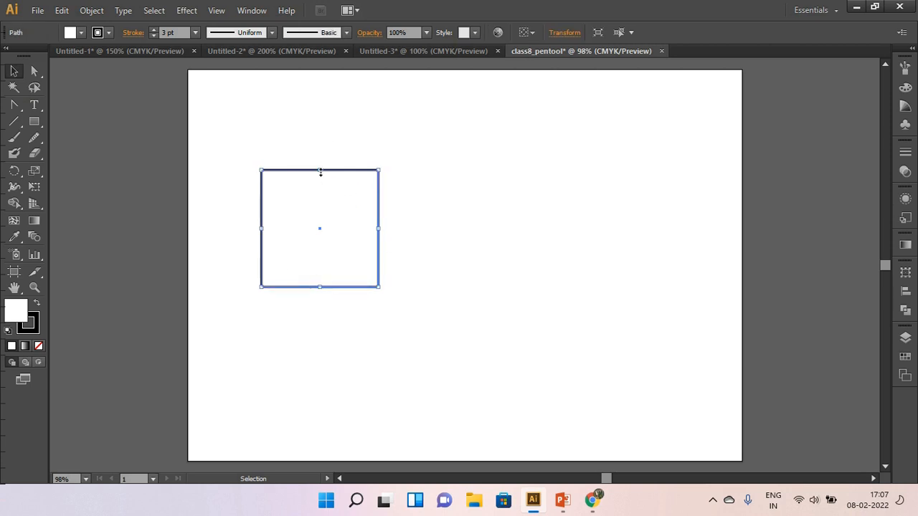
{"action": "left_click_drag", "start_coordinate": [33, 74], "coordinate": [72, 70]}
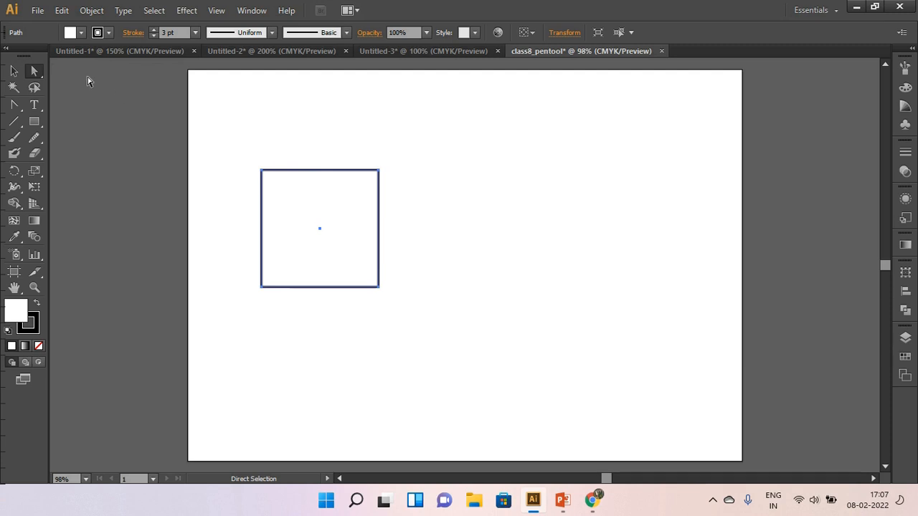
{"action": "left_click", "coordinate": [228, 165]}
{"action": "left_click_drag", "start_coordinate": [239, 156], "coordinate": [278, 188]}
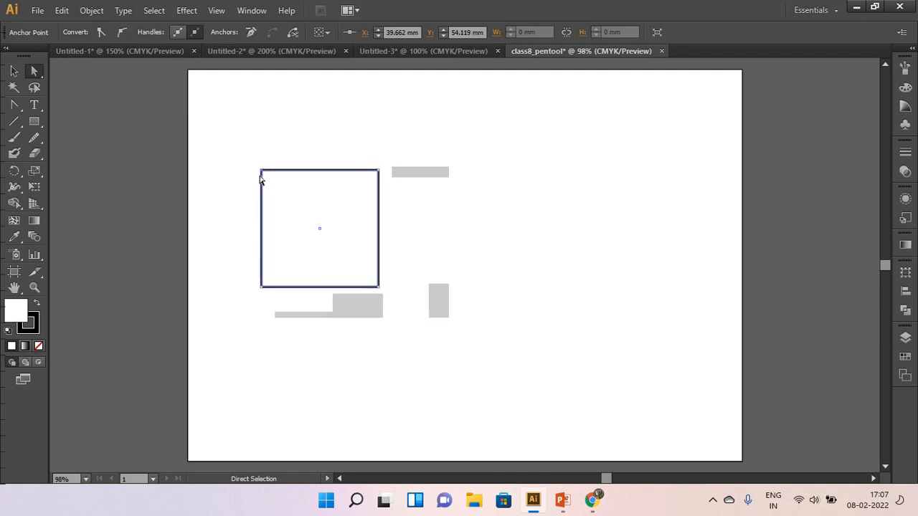
{"action": "left_click_drag", "start_coordinate": [349, 148], "coordinate": [377, 171]}
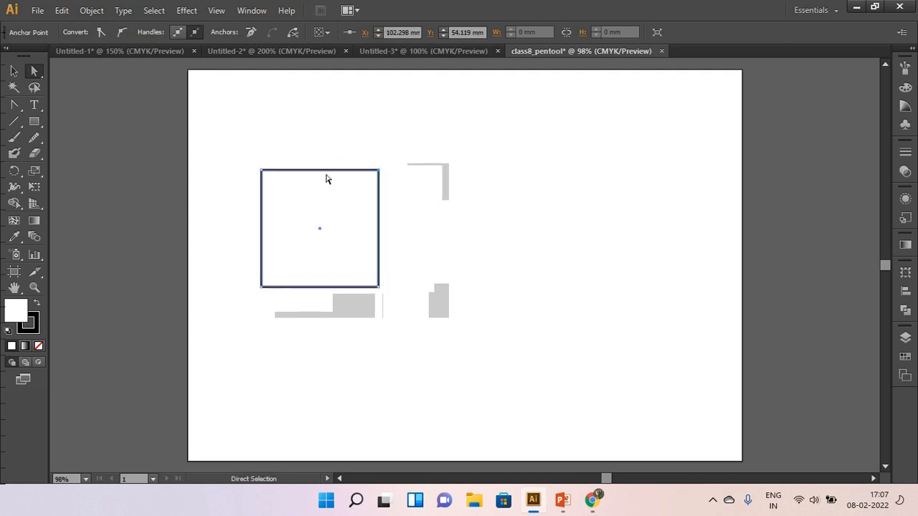
{"action": "mouse_move", "coordinate": [322, 173]}
{"action": "left_mouse_down"}
{"action": "mouse_move", "coordinate": [320, 137]}
{"action": "mouse_move", "coordinate": [321, 171]}
{"action": "left_mouse_up"}
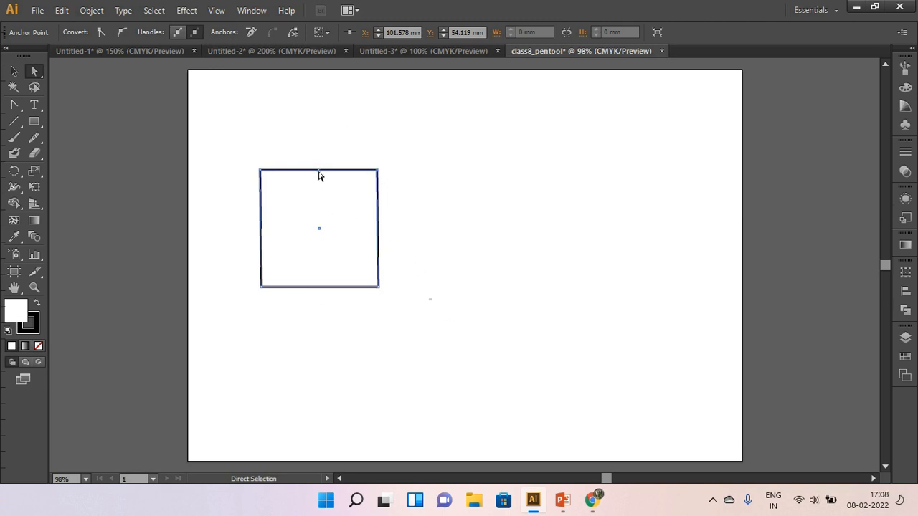
Add an anchor point near the middle of the square's top edge and pull it up into a peak at about X 70.6, Y 24.2 mm.
{"action": "left_click", "coordinate": [15, 112]}
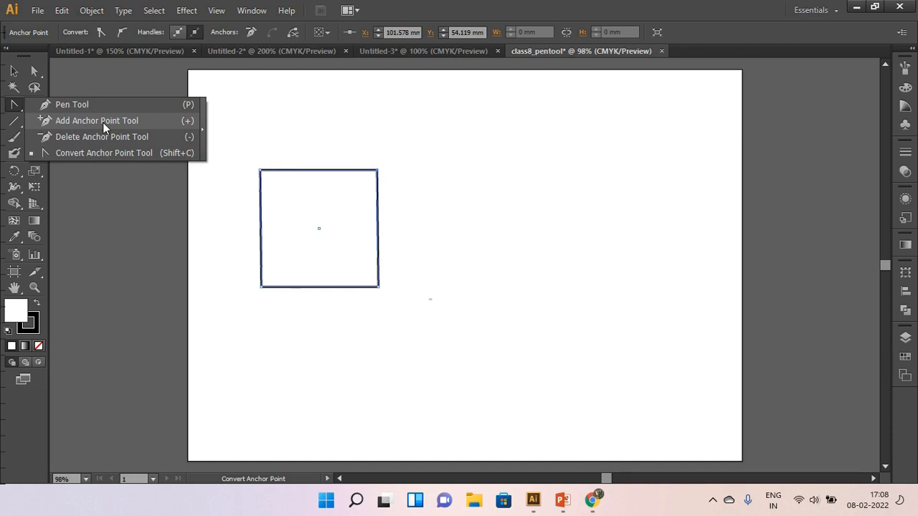
{"action": "left_click", "coordinate": [103, 122]}
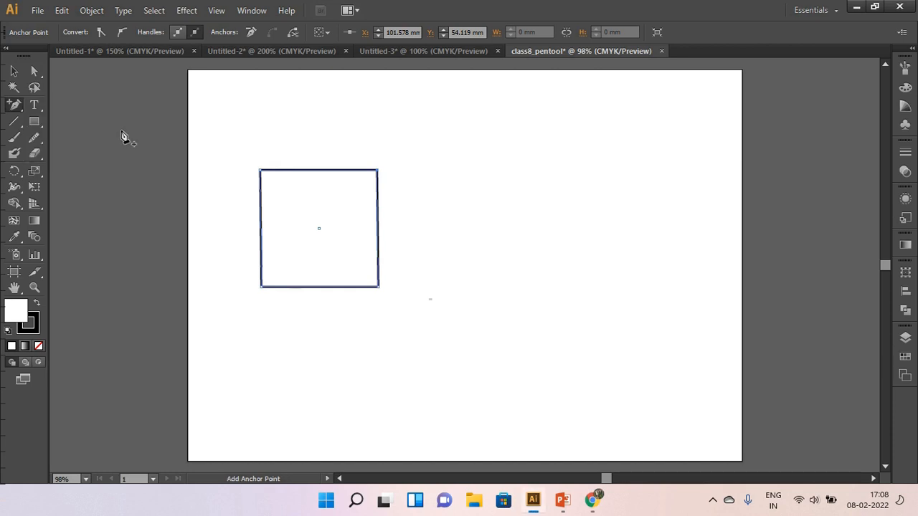
{"action": "left_click", "coordinate": [312, 171]}
{"action": "left_click", "coordinate": [34, 74]}
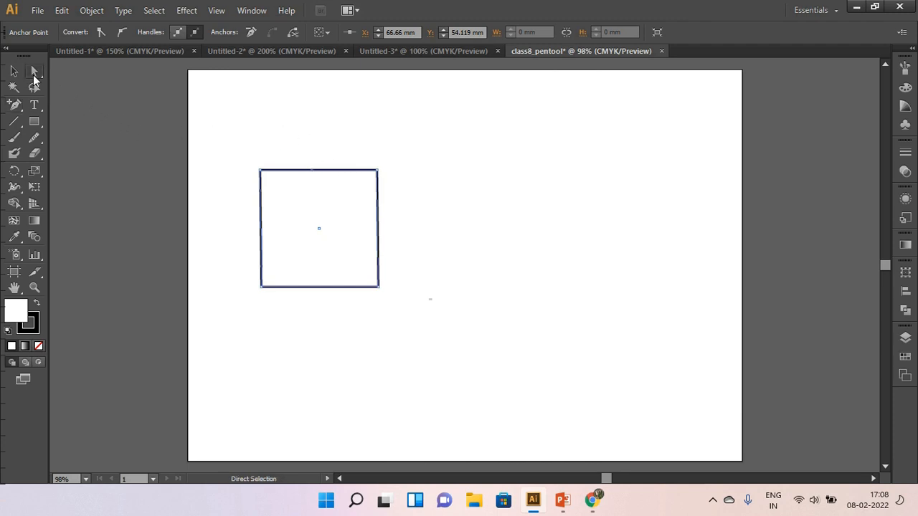
{"action": "left_click", "coordinate": [89, 74]}
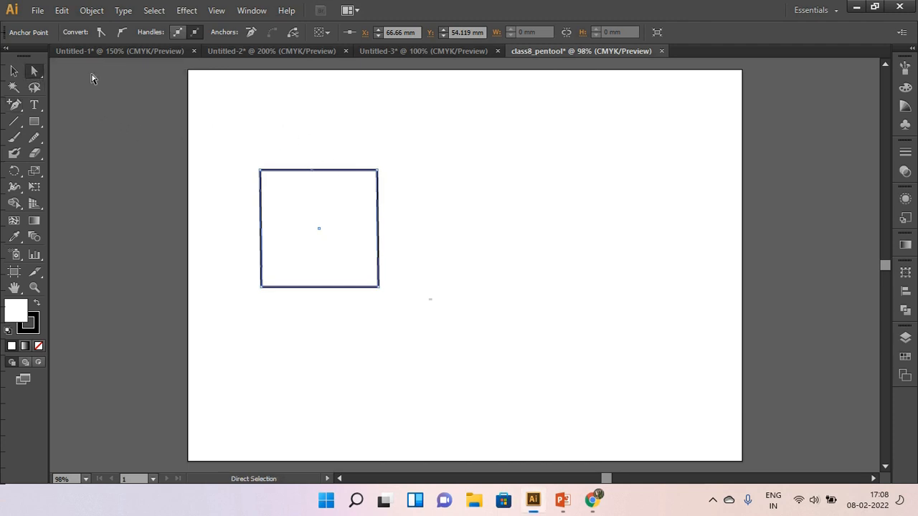
{"action": "left_click", "coordinate": [275, 137]}
{"action": "left_click_drag", "start_coordinate": [297, 146], "coordinate": [319, 116]}
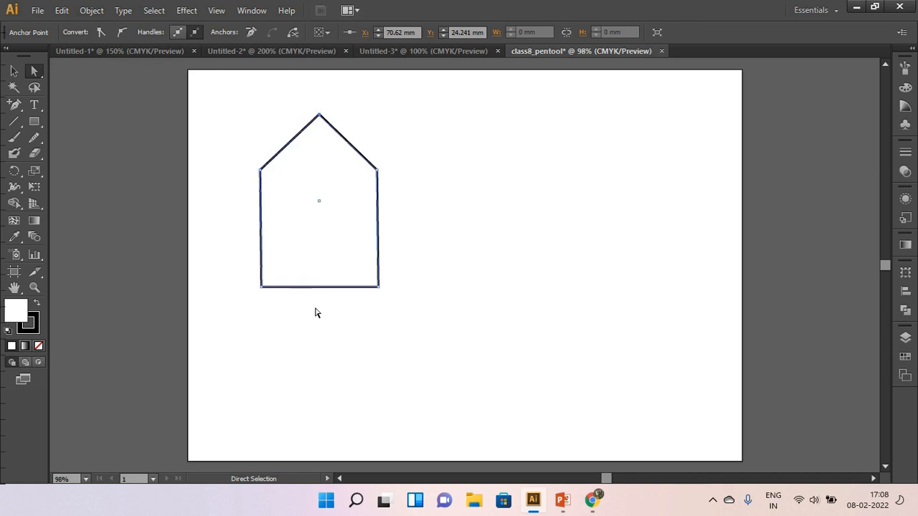
Add an anchor point at the middle of the bottom edge and pull it down to about X 70.6, Y 144.8 mm.
{"action": "left_click_drag", "start_coordinate": [22, 112], "coordinate": [94, 123]}
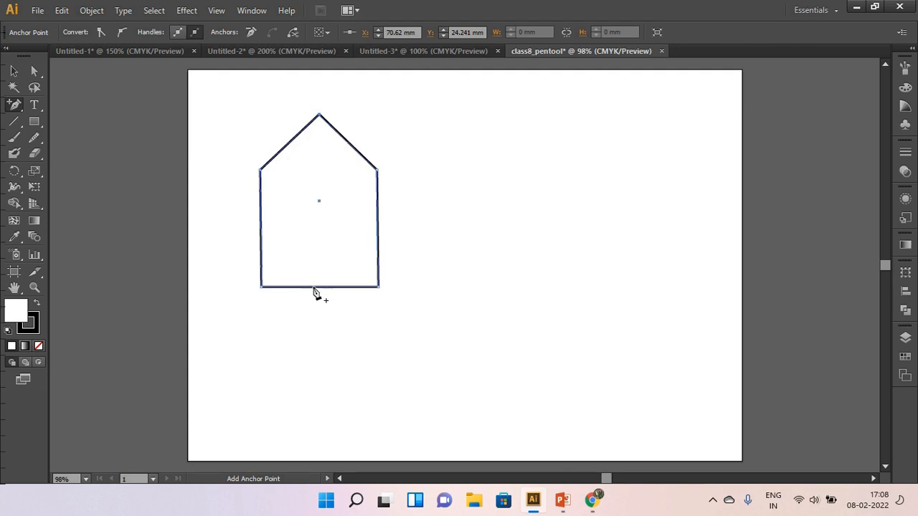
{"action": "left_click", "coordinate": [316, 287]}
{"action": "left_click", "coordinate": [35, 70]}
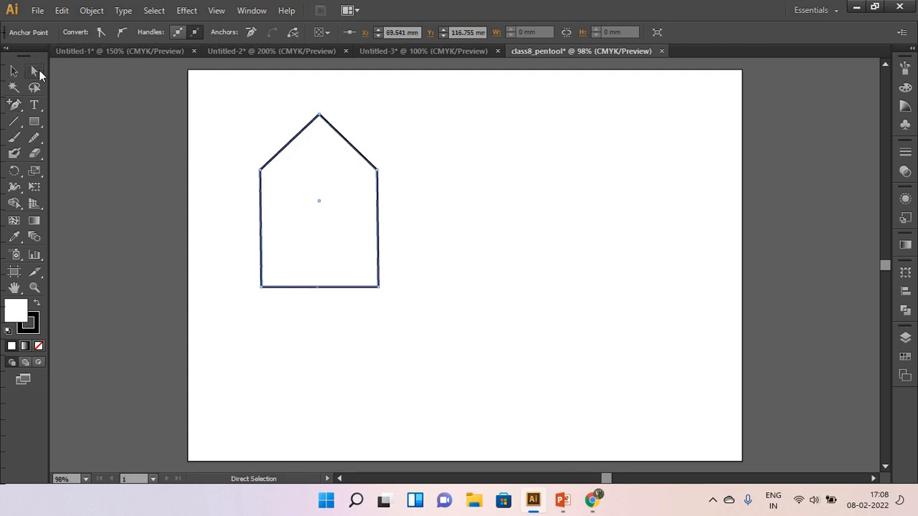
{"action": "left_click_drag", "start_coordinate": [316, 288], "coordinate": [319, 337]}
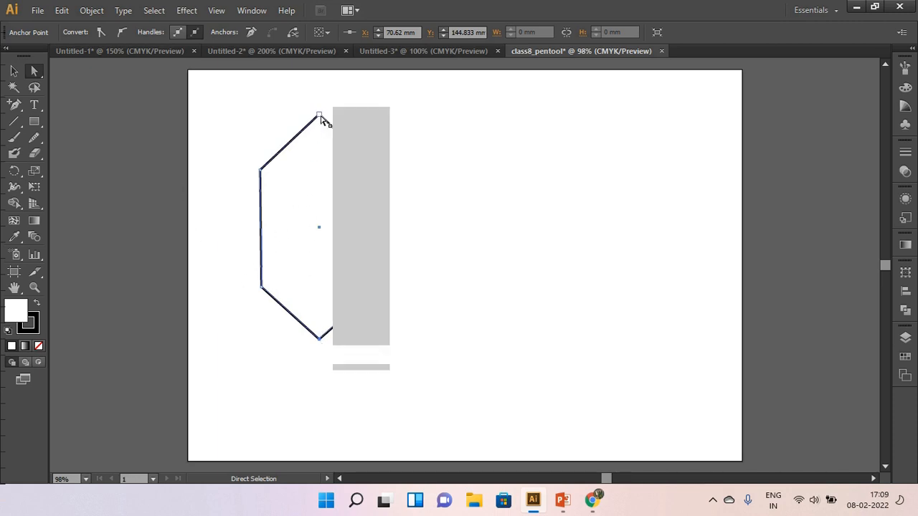
Remove the shape's top and bottom peak points with the Delete Anchor Point tool, keeping all four corners of the square.
{"action": "left_click", "coordinate": [15, 106]}
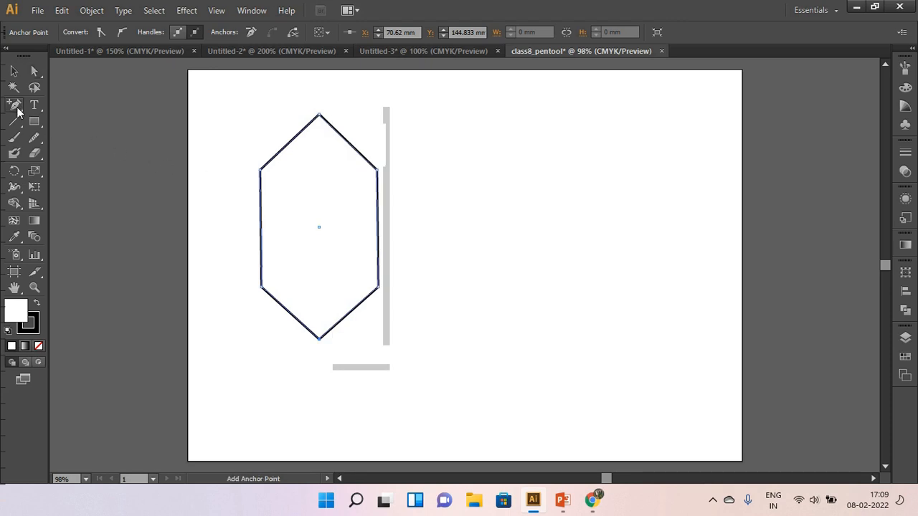
{"action": "left_click", "coordinate": [16, 107]}
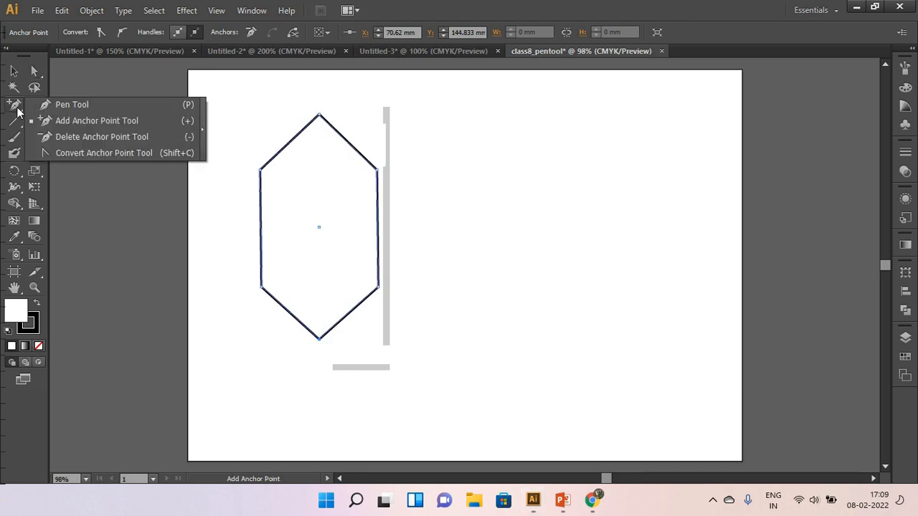
{"action": "left_click", "coordinate": [102, 138]}
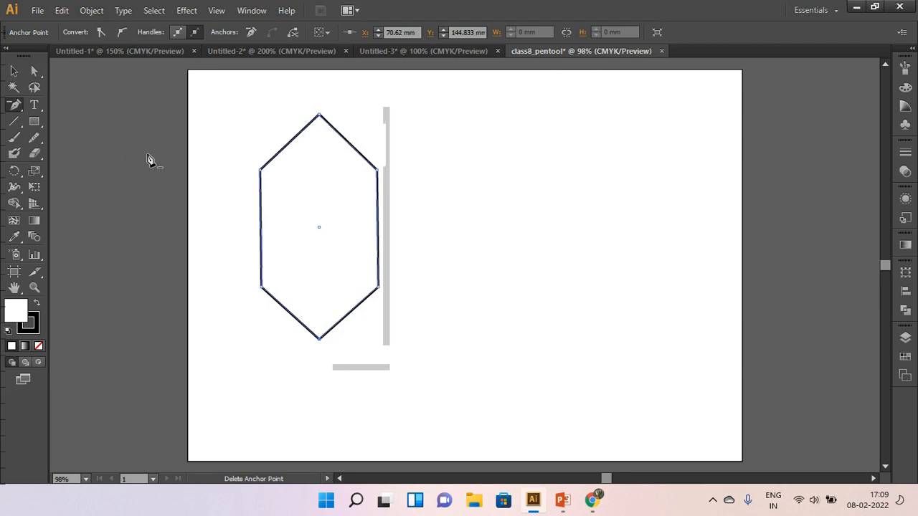
{"action": "left_click", "coordinate": [320, 116]}
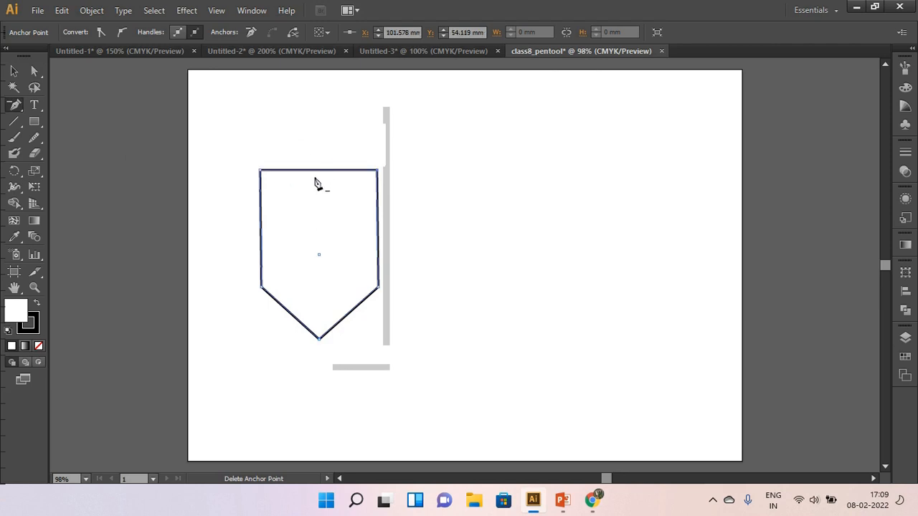
{"action": "left_click", "coordinate": [320, 340]}
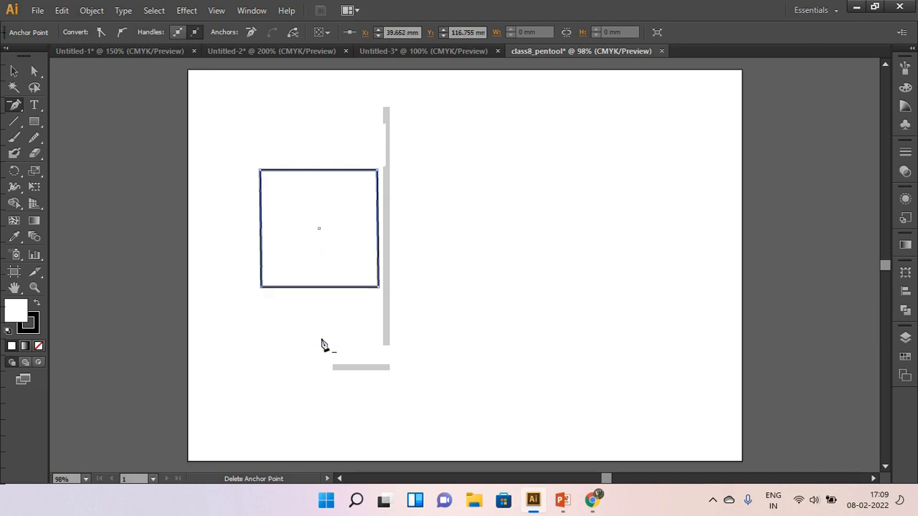
{"action": "left_click", "coordinate": [261, 171]}
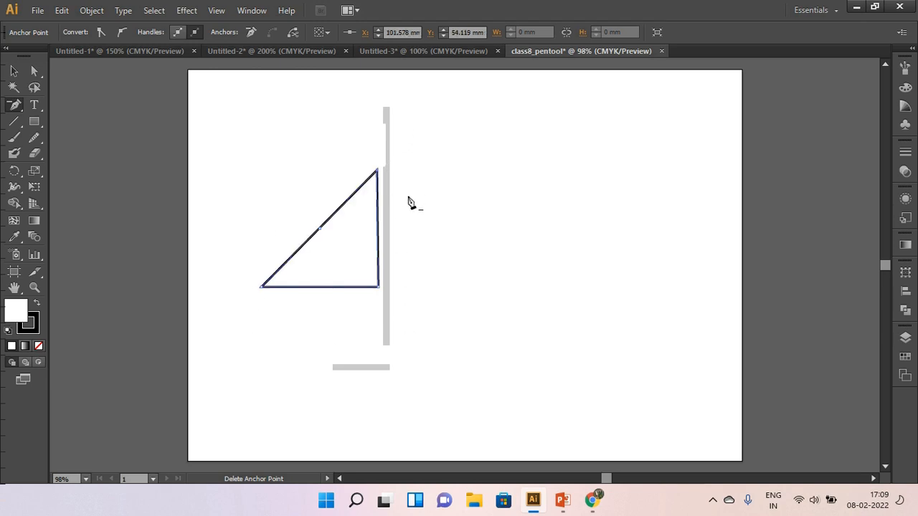
{"action": "key", "text": "ctrl+z"}
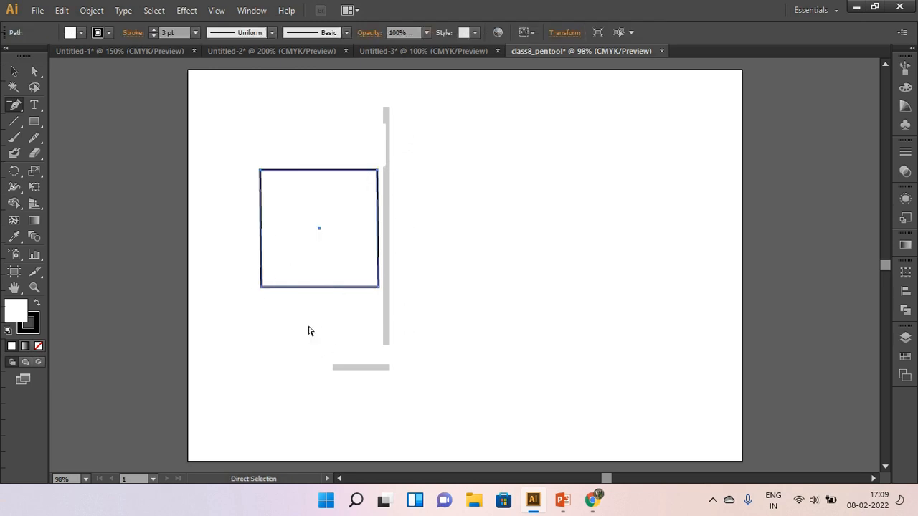
Add middle anchor points on the top and bottom edges with the Pen tool, and pull both outward to form a hexagon.
{"action": "left_click", "coordinate": [24, 109]}
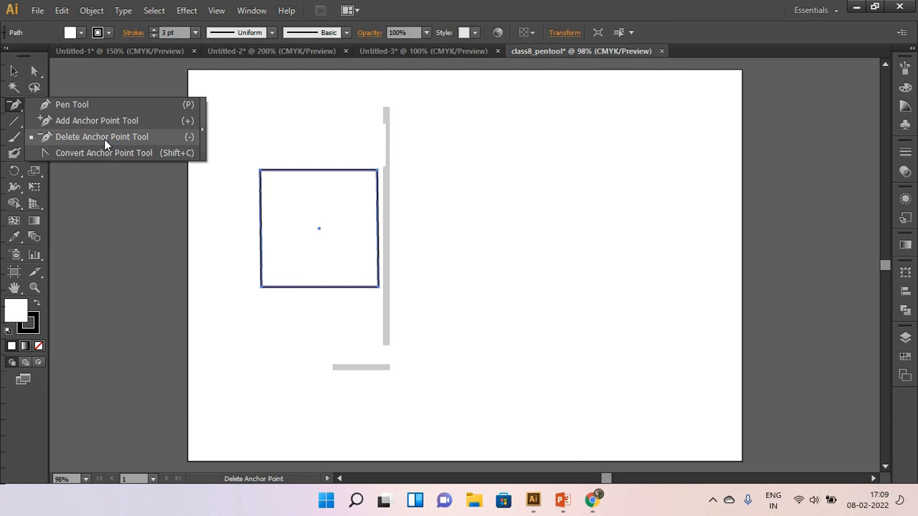
{"action": "left_click", "coordinate": [76, 114]}
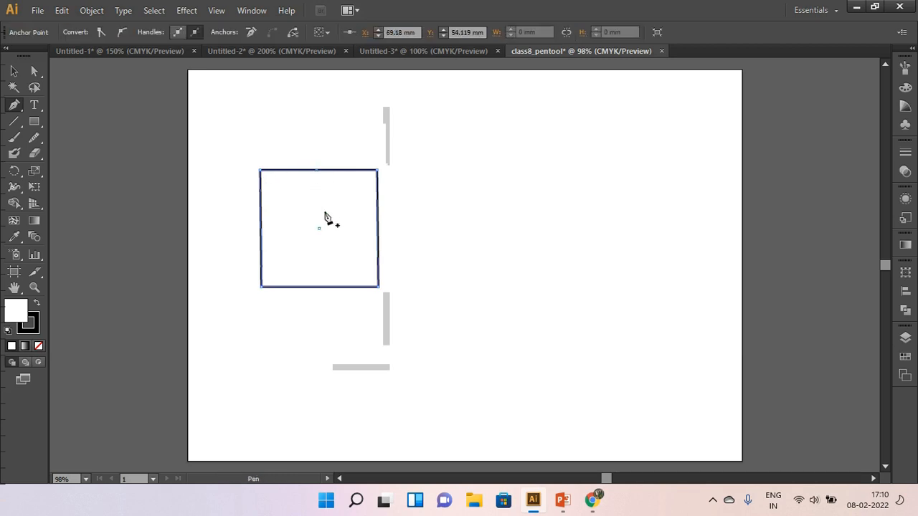
{"action": "left_click", "coordinate": [320, 287]}
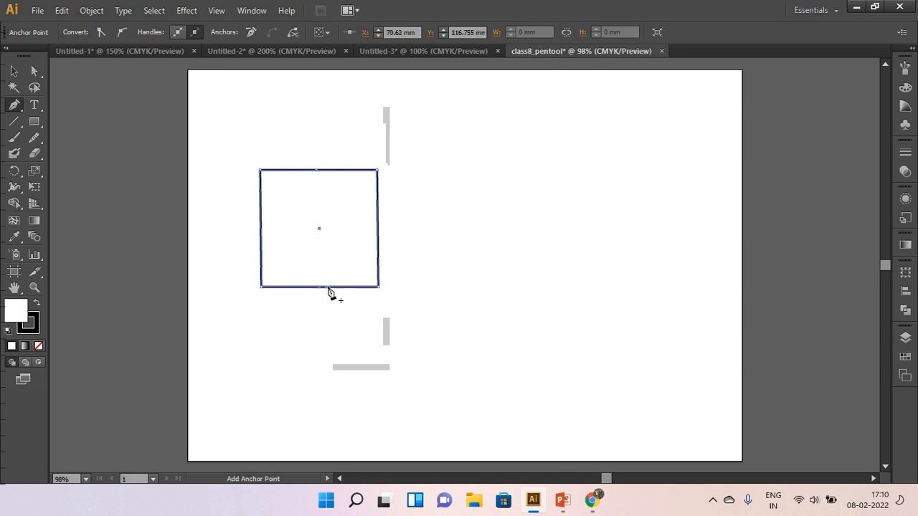
{"action": "left_click", "coordinate": [35, 71]}
{"action": "mouse_move", "coordinate": [302, 152]}
{"action": "left_mouse_down"}
{"action": "mouse_move", "coordinate": [328, 183]}
{"action": "mouse_move", "coordinate": [320, 147]}
{"action": "left_mouse_up"}
{"action": "left_click_drag", "start_coordinate": [318, 290], "coordinate": [319, 312]}
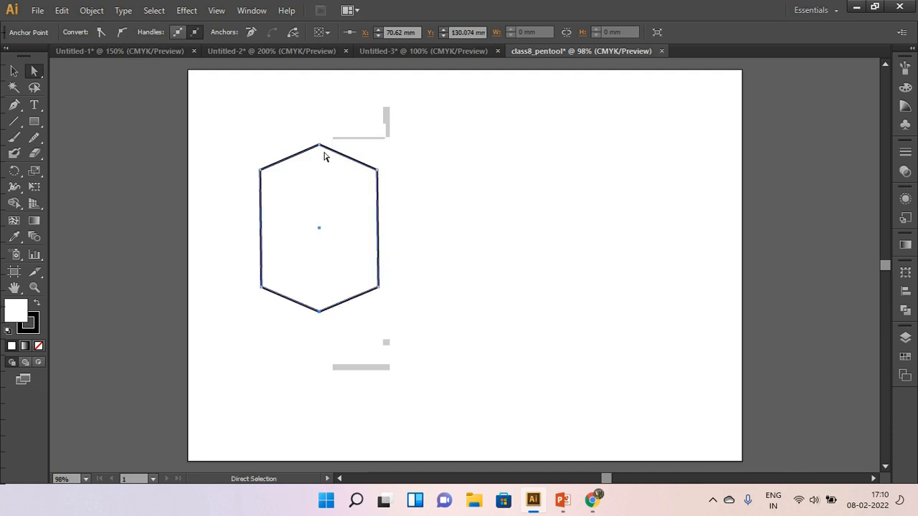
Delete the hexagon's top and bottom peak anchor points with the Pen tool.
{"action": "left_click", "coordinate": [15, 107]}
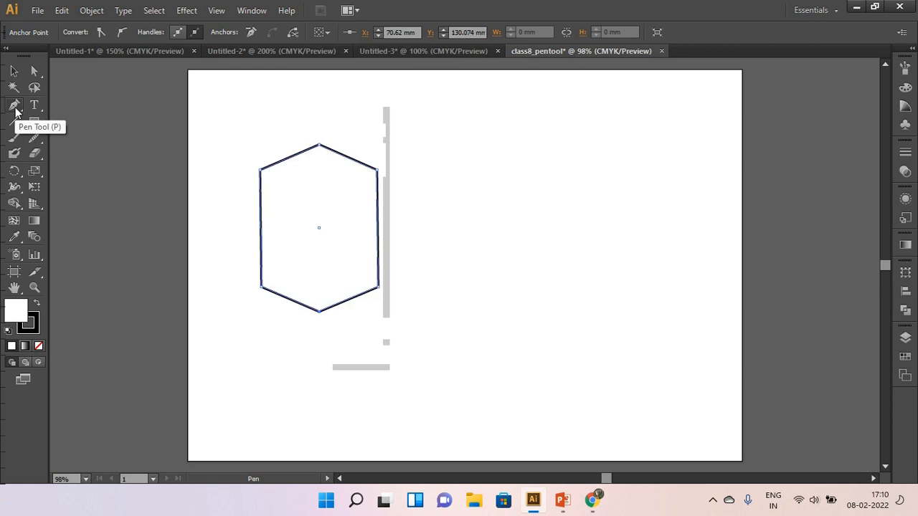
{"action": "left_click", "coordinate": [320, 148]}
{"action": "left_click", "coordinate": [319, 311]}
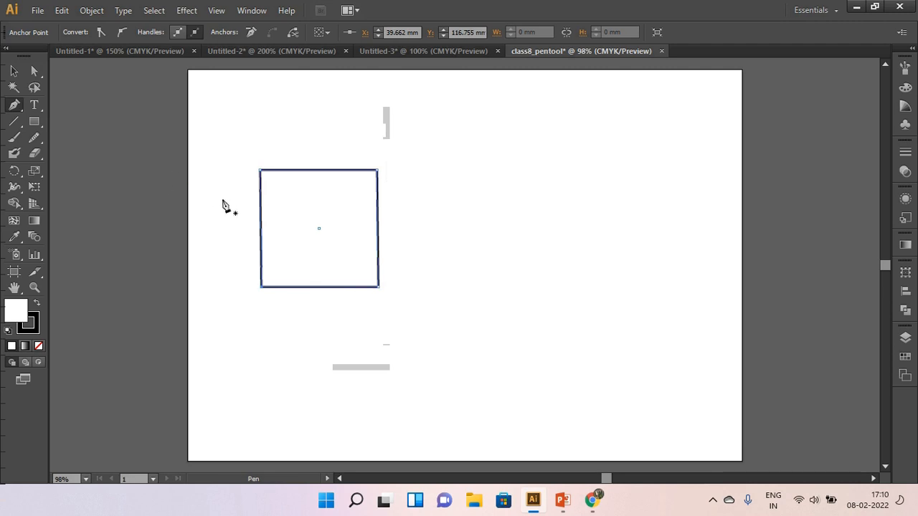
Convert all four corners of the square to smooth points with the Convert Anchor Point tool, rounding it into a circle-like shape, and deselect it.
{"action": "left_click", "coordinate": [15, 112]}
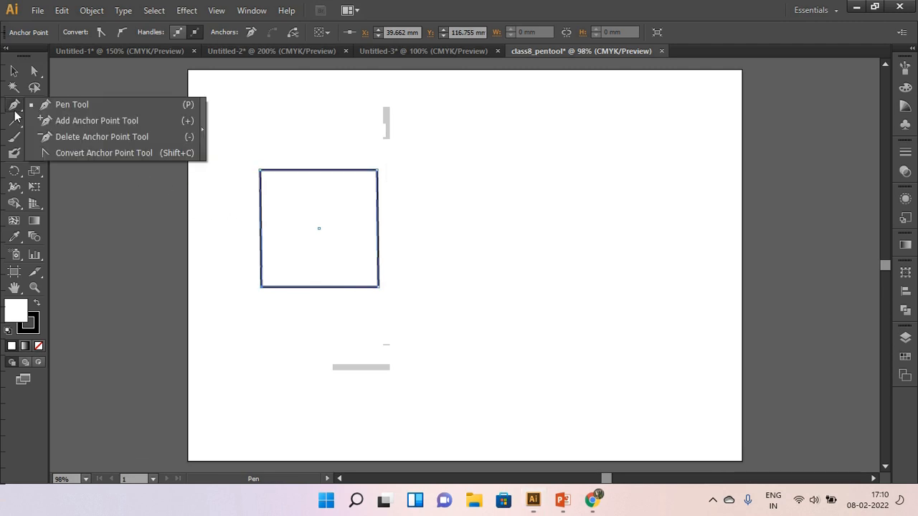
{"action": "left_click", "coordinate": [136, 154]}
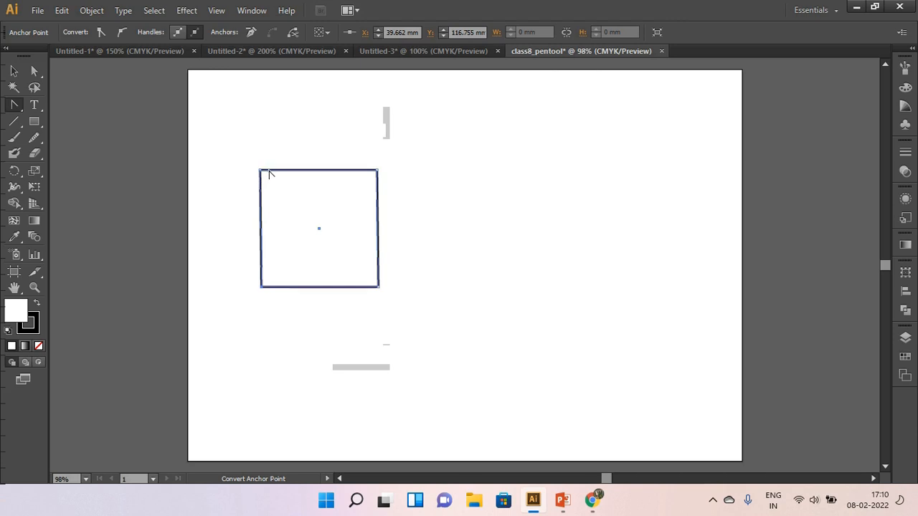
{"action": "left_click_drag", "start_coordinate": [261, 171], "coordinate": [301, 131]}
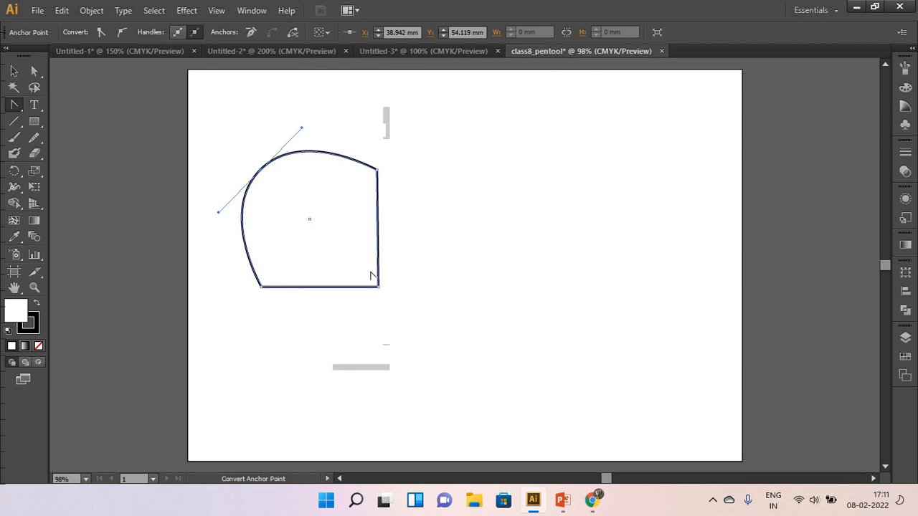
{"action": "left_click_drag", "start_coordinate": [377, 287], "coordinate": [346, 332]}
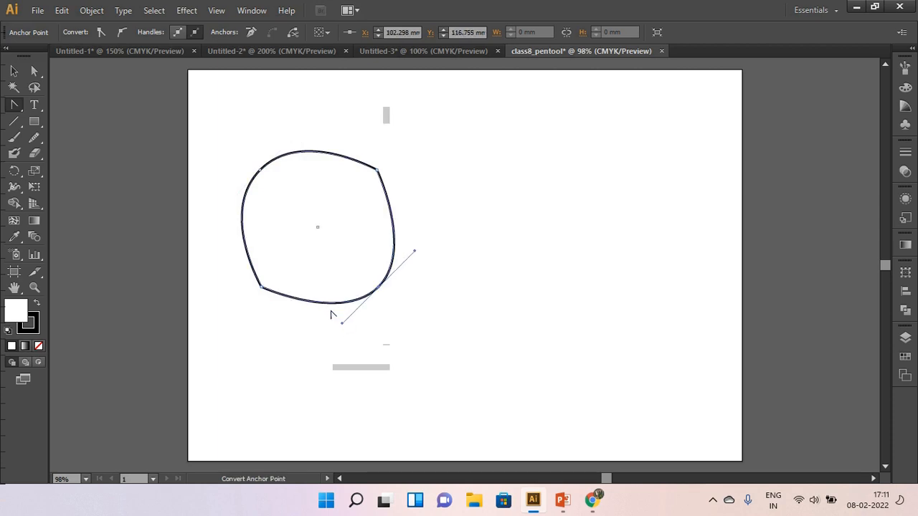
{"action": "left_click_drag", "start_coordinate": [261, 289], "coordinate": [231, 272]}
{"action": "mouse_move", "coordinate": [377, 171]}
{"action": "left_mouse_down"}
{"action": "mouse_move", "coordinate": [387, 182]}
{"action": "mouse_move", "coordinate": [369, 162]}
{"action": "mouse_move", "coordinate": [385, 180]}
{"action": "mouse_move", "coordinate": [379, 175]}
{"action": "left_mouse_up"}
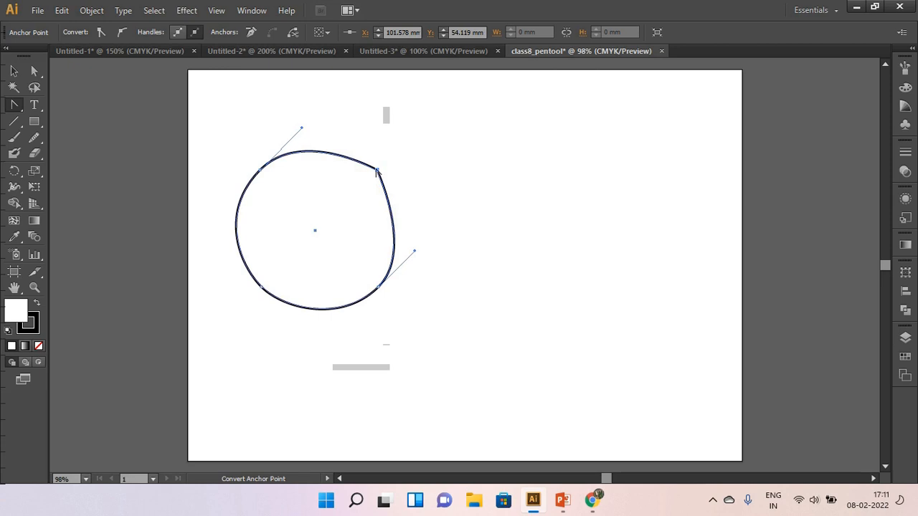
{"action": "left_click", "coordinate": [425, 176]}
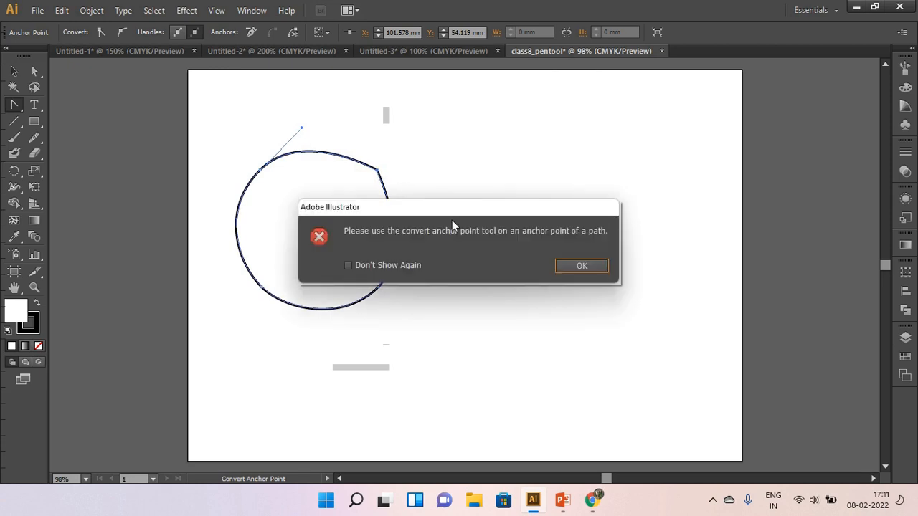
{"action": "left_click", "coordinate": [568, 265]}
{"action": "left_click_drag", "start_coordinate": [377, 173], "coordinate": [398, 191]}
{"action": "left_click", "coordinate": [14, 71]}
{"action": "left_click", "coordinate": [399, 357]}
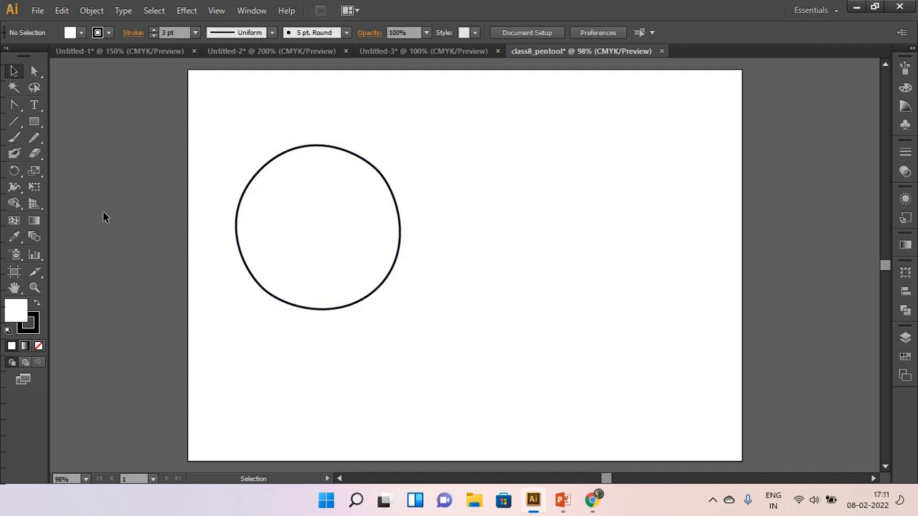
Draw a circle about 67 mm across beside the rounded shape and convert its four anchor points to corners, forming a diamond.
{"action": "left_click_drag", "start_coordinate": [40, 126], "coordinate": [68, 154]}
{"action": "left_click_drag", "start_coordinate": [532, 192], "coordinate": [657, 318]}
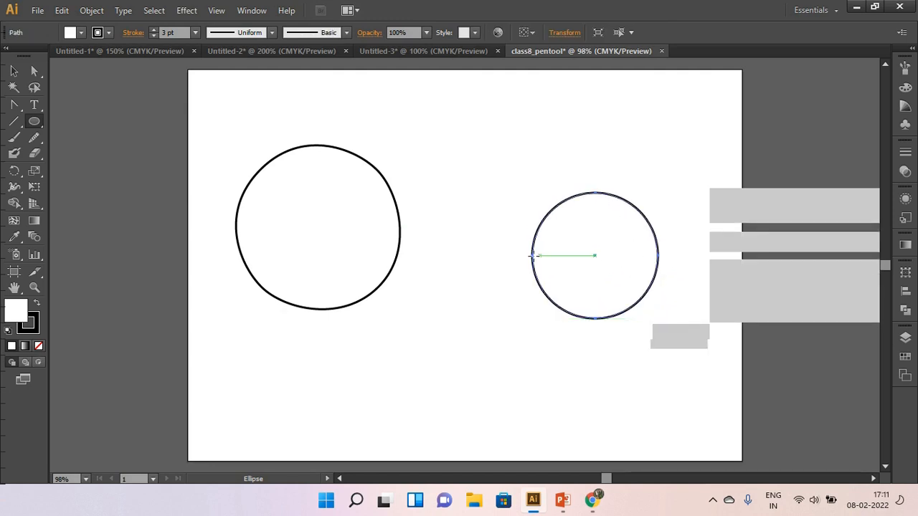
{"action": "left_click", "coordinate": [14, 109]}
{"action": "left_click_drag", "start_coordinate": [13, 105], "coordinate": [74, 151]}
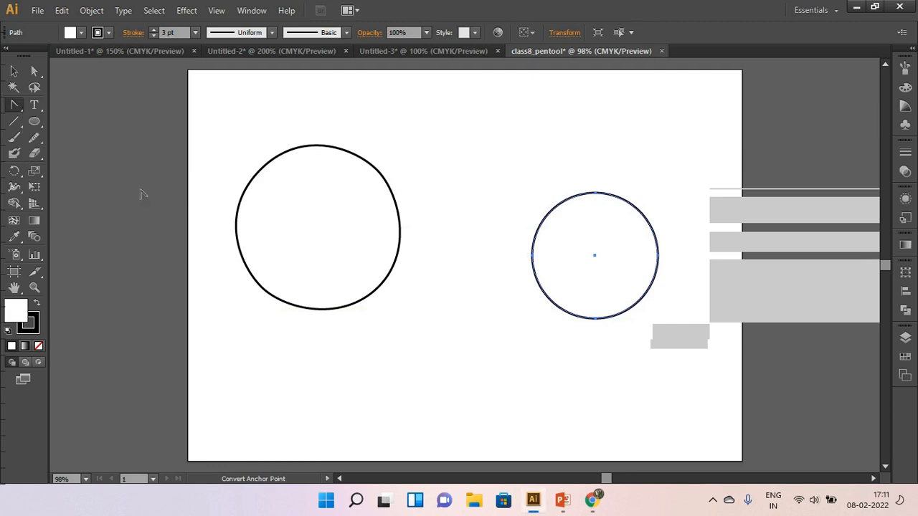
{"action": "left_click", "coordinate": [596, 195]}
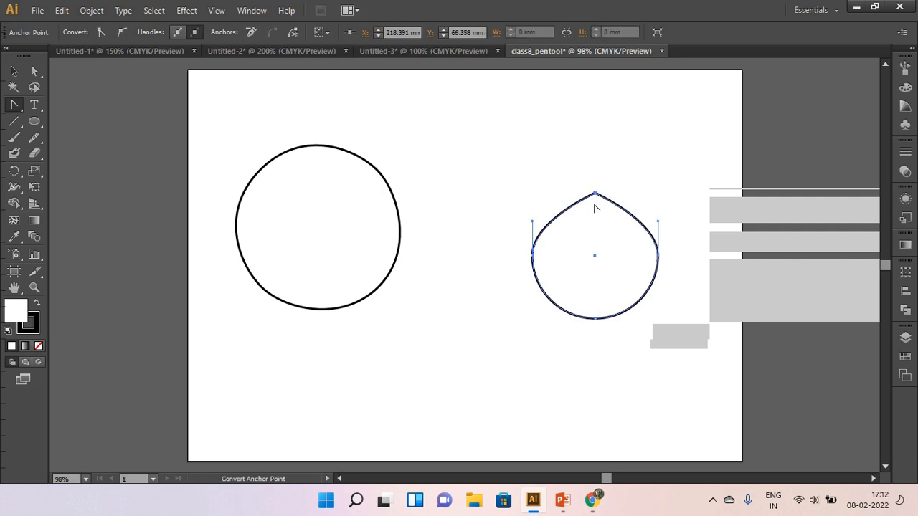
{"action": "left_click", "coordinate": [594, 318]}
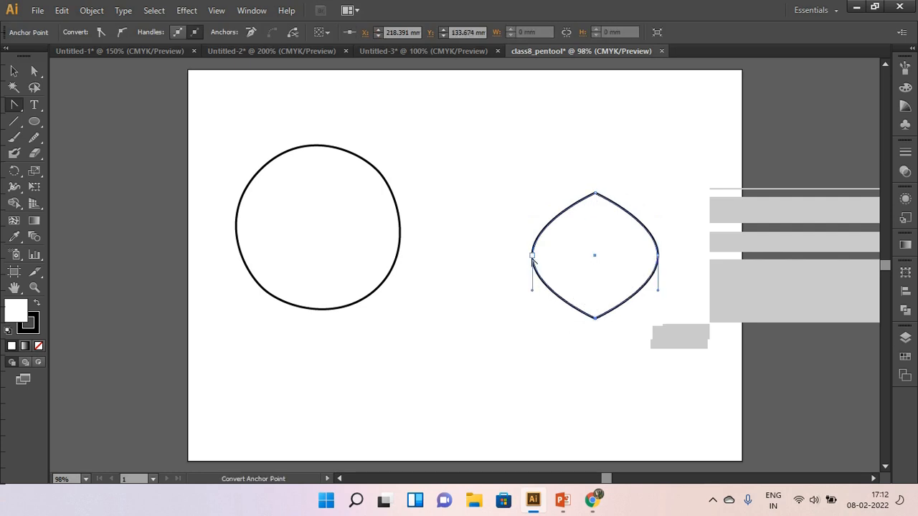
{"action": "left_click", "coordinate": [532, 256]}
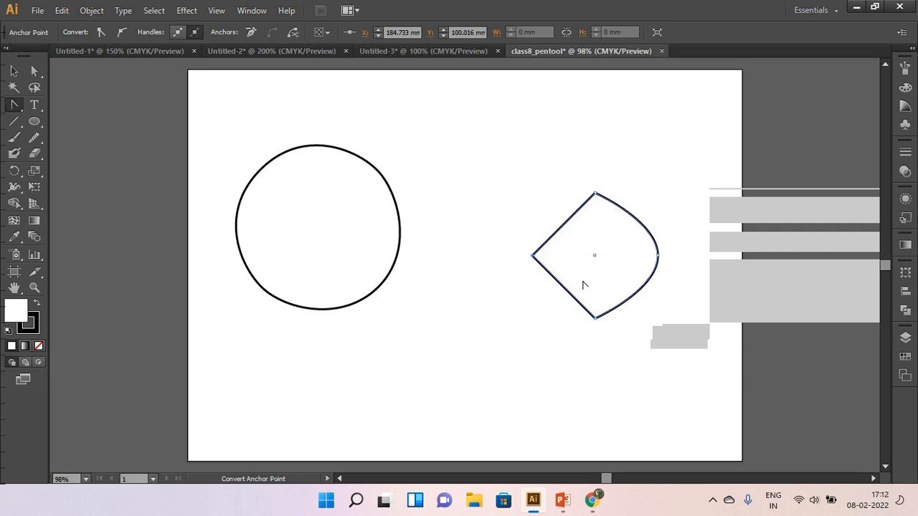
{"action": "left_click", "coordinate": [657, 256]}
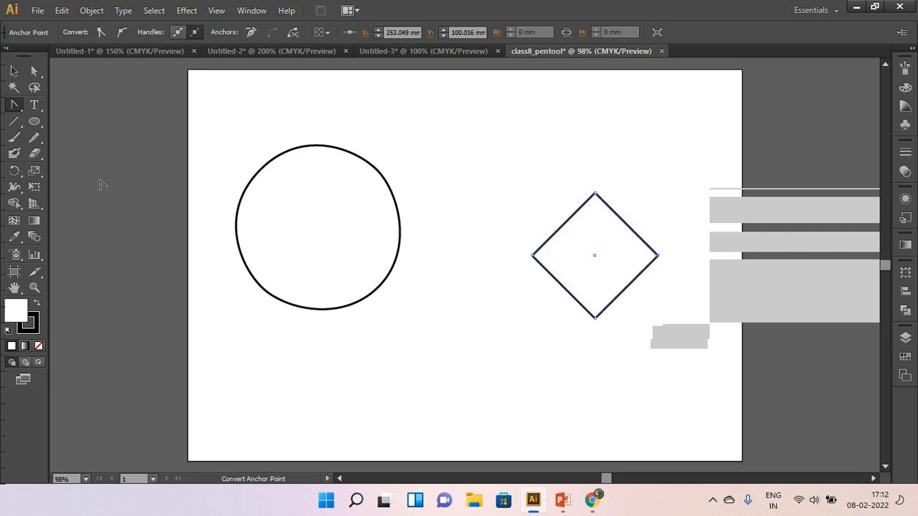
Draw a small rectangle between the two shapes, pull long curve handles from its upper-right and lower-left corners with Convert Anchor Point, and deselect it.
{"action": "left_click_drag", "start_coordinate": [34, 121], "coordinate": [75, 124]}
{"action": "mouse_move", "coordinate": [424, 301]}
{"action": "left_mouse_down"}
{"action": "mouse_move", "coordinate": [455, 351]}
{"action": "mouse_move", "coordinate": [510, 381]}
{"action": "left_mouse_up"}
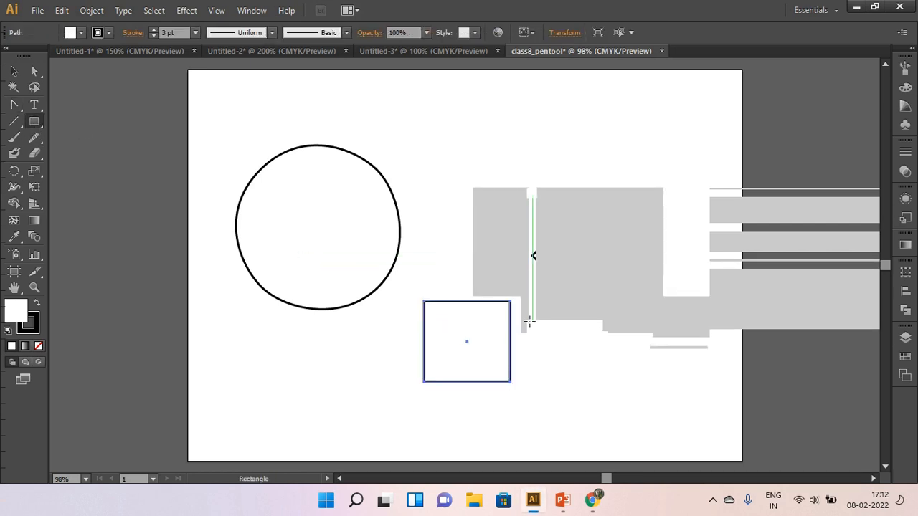
{"action": "left_click_drag", "start_coordinate": [14, 105], "coordinate": [78, 149]}
{"action": "left_click_drag", "start_coordinate": [508, 301], "coordinate": [335, 458]}
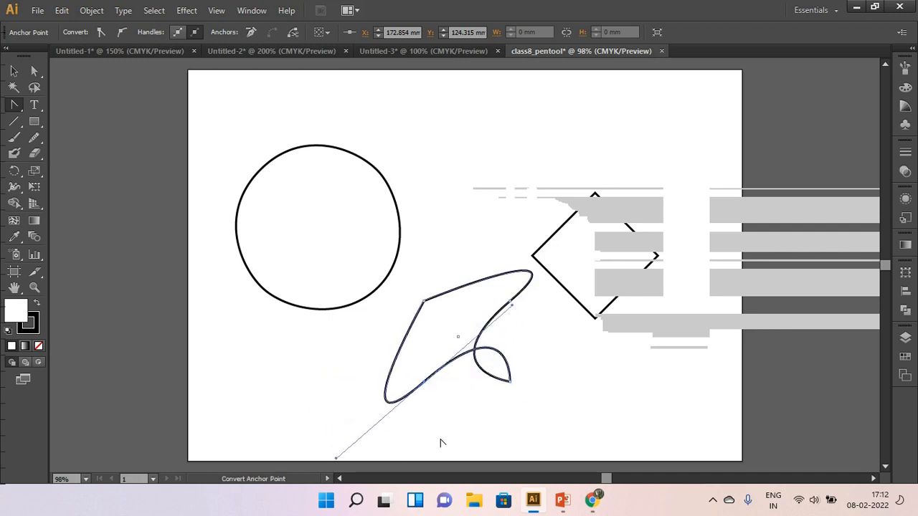
{"action": "left_click", "coordinate": [14, 71]}
{"action": "left_click", "coordinate": [299, 367]}
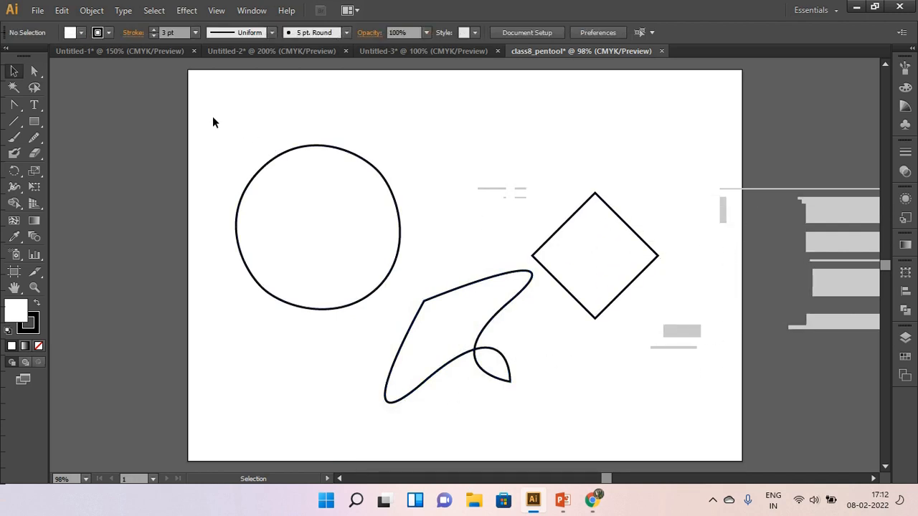
Select all three shapes, scale them down together and move them over the artboard's left edge.
{"action": "left_click", "coordinate": [19, 73]}
{"action": "left_click_drag", "start_coordinate": [208, 112], "coordinate": [432, 286]}
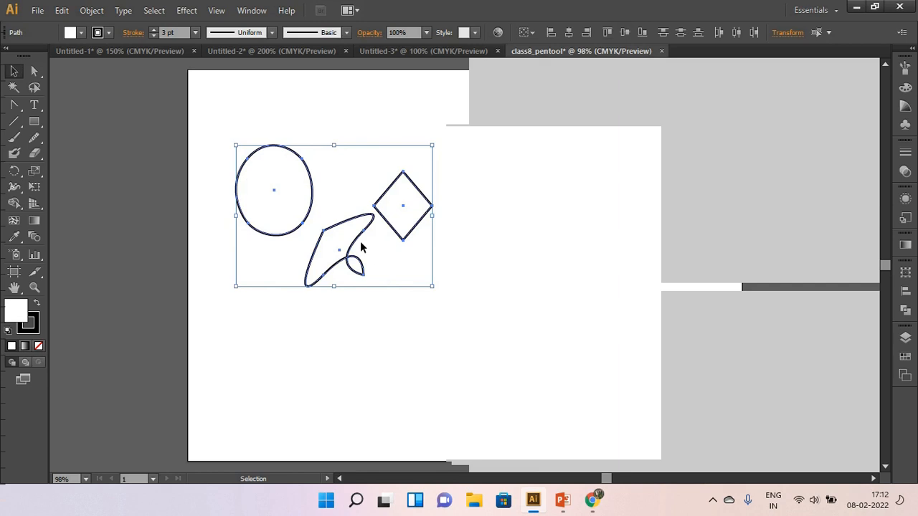
{"action": "left_click_drag", "start_coordinate": [343, 225], "coordinate": [211, 329]}
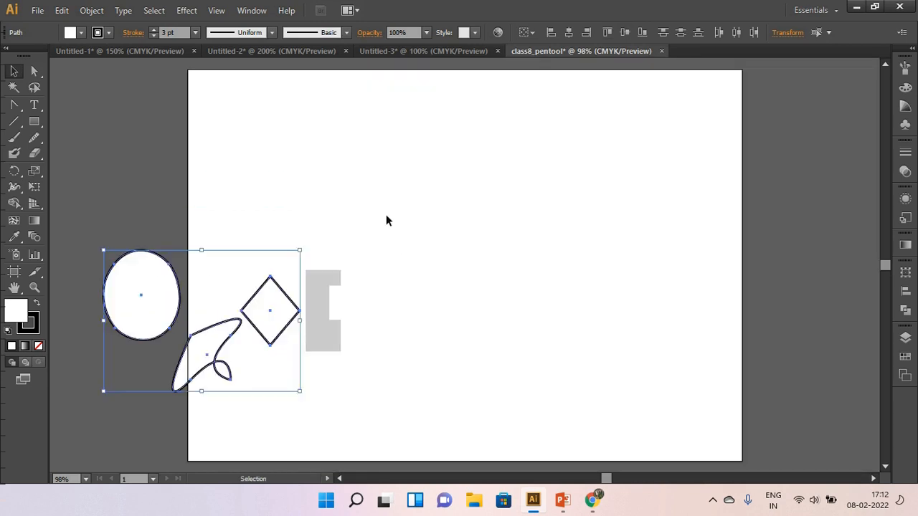
Draw a closed, irregular eight-point polygon with straight sides using the Pen tool, starting at about X 100.1, Y 60.2 mm.
{"action": "left_click_drag", "start_coordinate": [14, 105], "coordinate": [75, 106]}
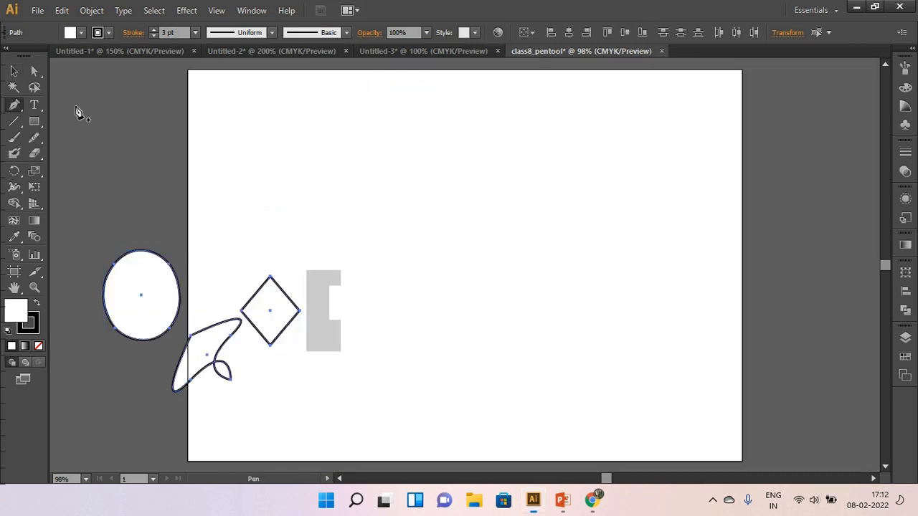
{"action": "left_click", "coordinate": [374, 182]}
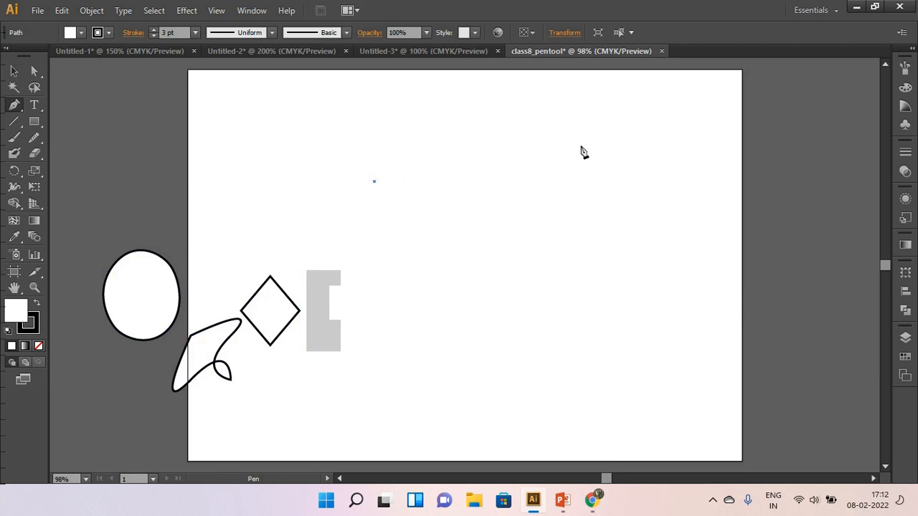
{"action": "left_click", "coordinate": [582, 170]}
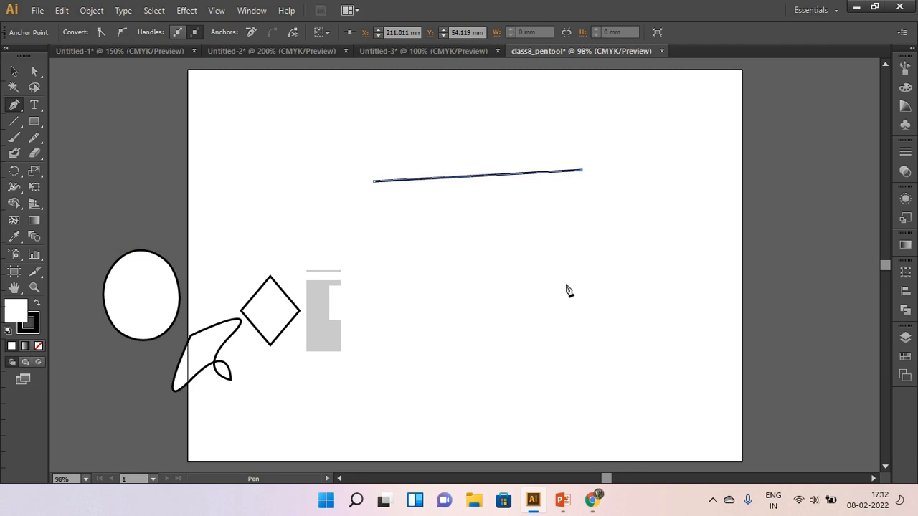
{"action": "left_click", "coordinate": [596, 276]}
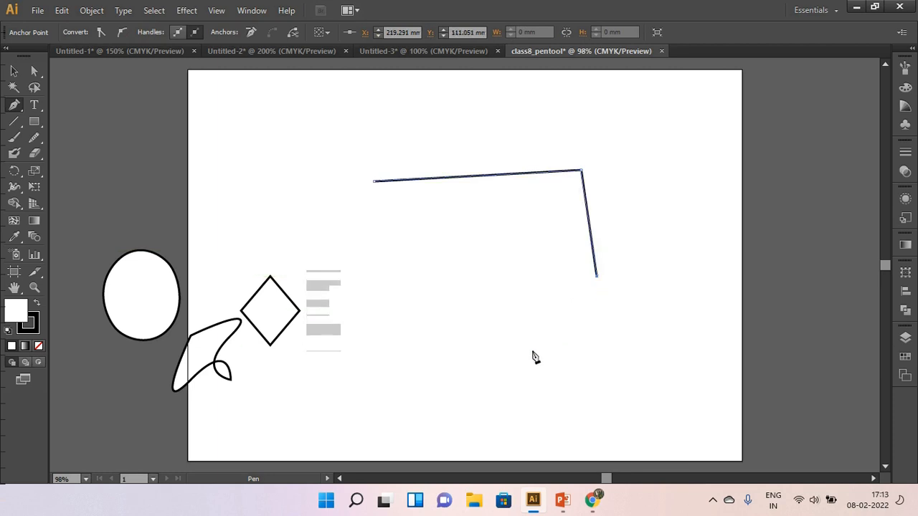
{"action": "left_click", "coordinate": [527, 352]}
{"action": "left_click", "coordinate": [661, 384]}
{"action": "left_click", "coordinate": [460, 404]}
{"action": "left_click", "coordinate": [409, 316]}
{"action": "left_click", "coordinate": [403, 244]}
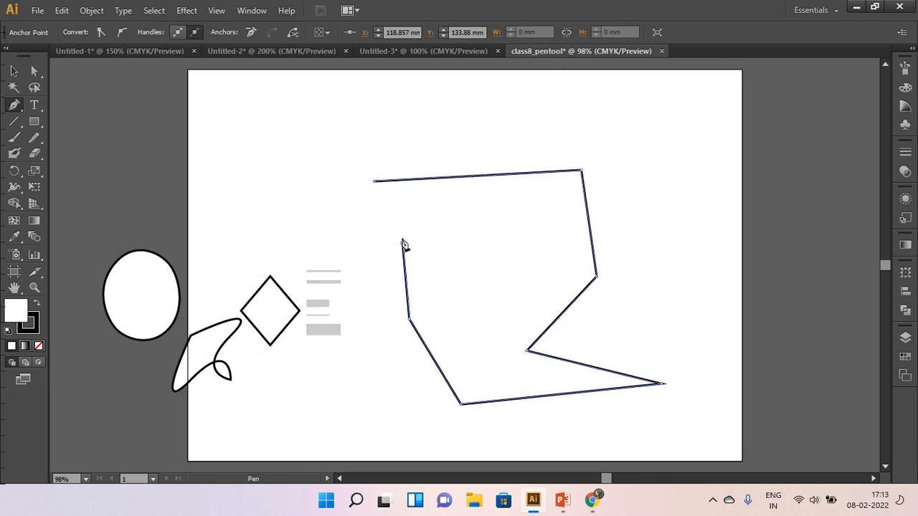
{"action": "left_click", "coordinate": [374, 183]}
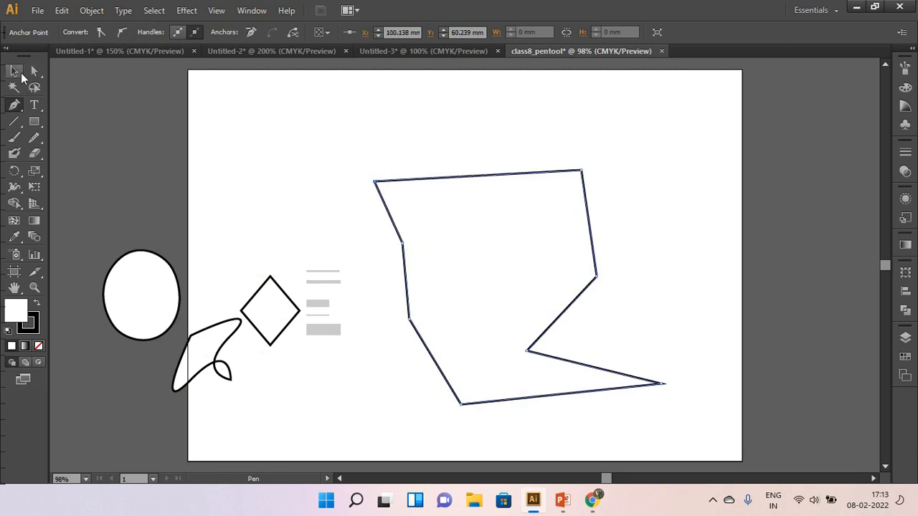
Scale down the straight-sided polygon and move it over the artboard's left edge, above the other shapes.
{"action": "left_click", "coordinate": [14, 71]}
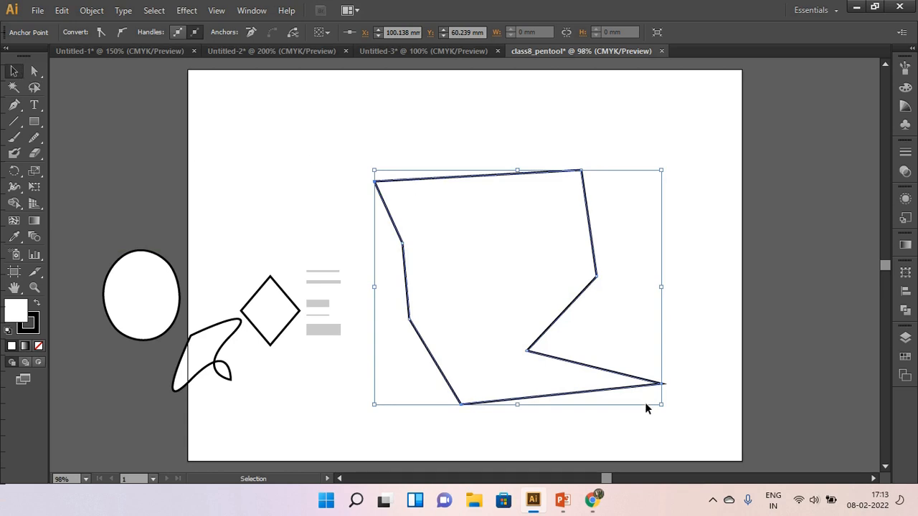
{"action": "left_click_drag", "start_coordinate": [661, 405], "coordinate": [482, 244]}
{"action": "left_click_drag", "start_coordinate": [452, 176], "coordinate": [226, 190]}
Start a new Pen path with one arched segment ending at about X 225.8, Y 86.9 mm, pulling its handles steeply downward.
{"action": "left_click", "coordinate": [15, 105]}
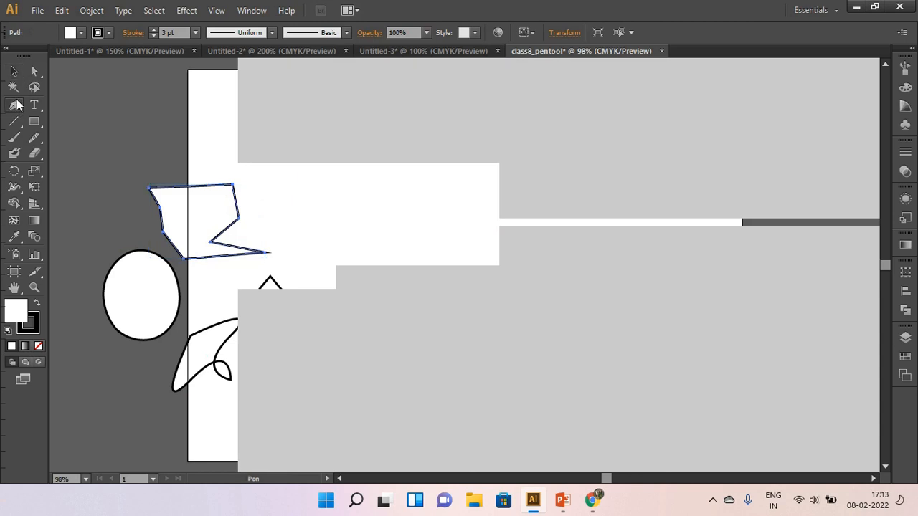
{"action": "double_click", "coordinate": [456, 10]}
{"action": "double_click", "coordinate": [455, 6]}
{"action": "left_click", "coordinate": [458, 170]}
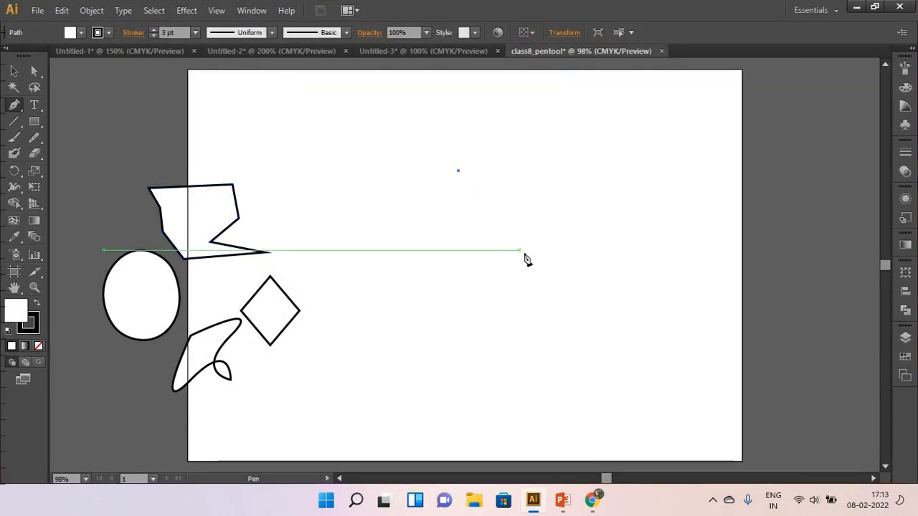
{"action": "left_click", "coordinate": [609, 231]}
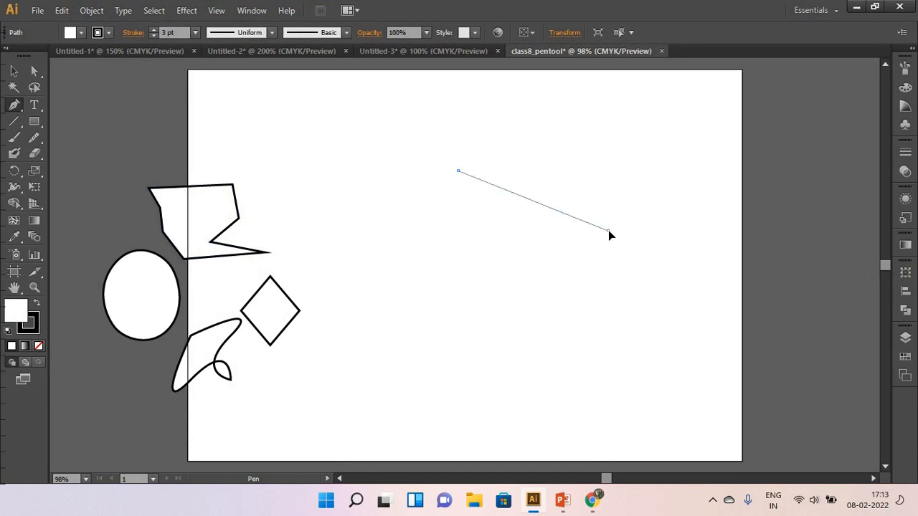
{"action": "left_click_drag", "start_coordinate": [609, 231], "coordinate": [653, 345]}
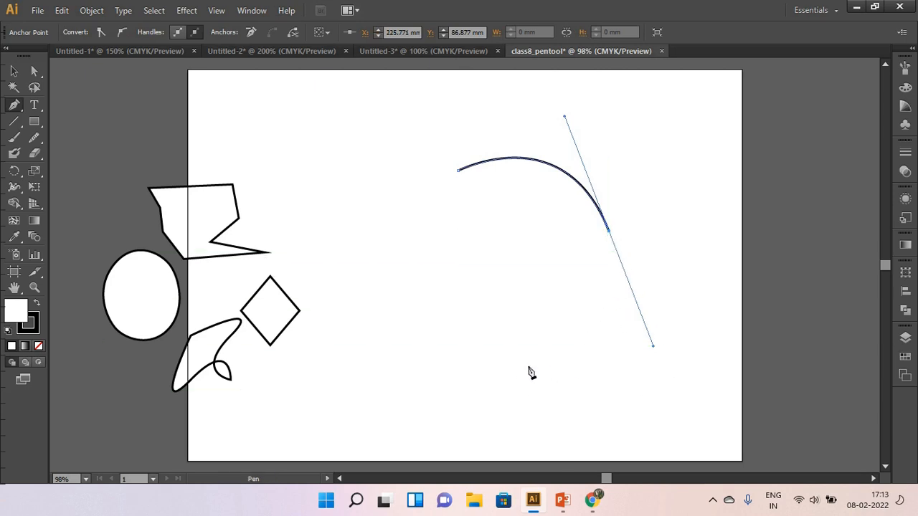
Remove the arc end's outgoing handle, add a second curved segment ending at about X 195.5, Y 154.9 mm, and remove that point's outgoing handle.
{"action": "left_click", "coordinate": [506, 366]}
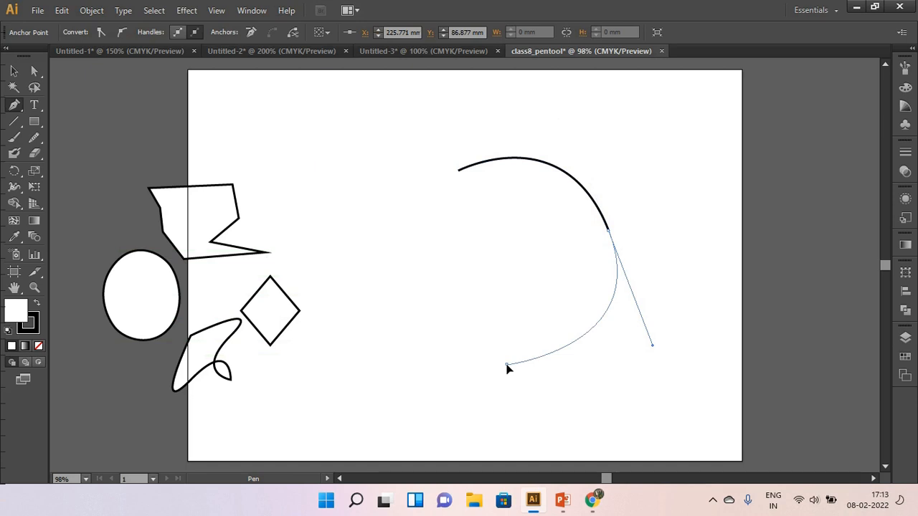
{"action": "key", "text": "ctrl+z"}
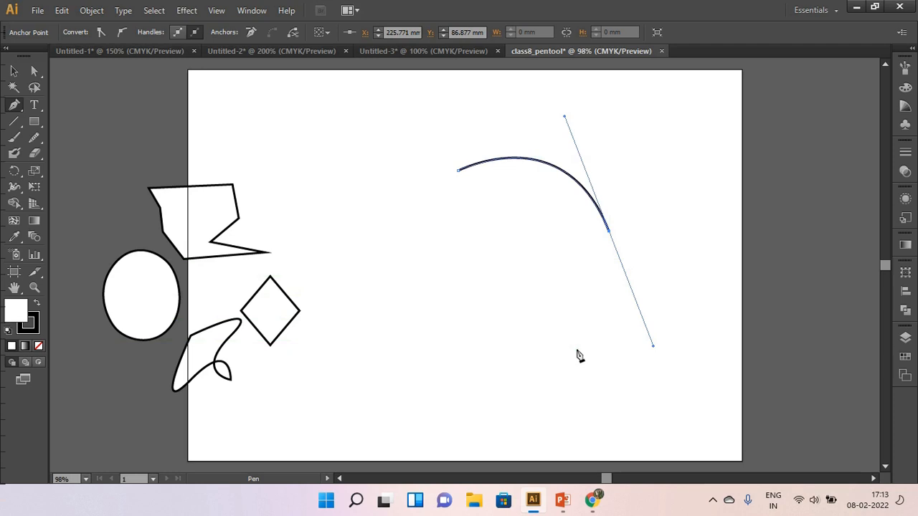
{"action": "left_click", "coordinate": [610, 234]}
{"action": "left_click", "coordinate": [552, 362]}
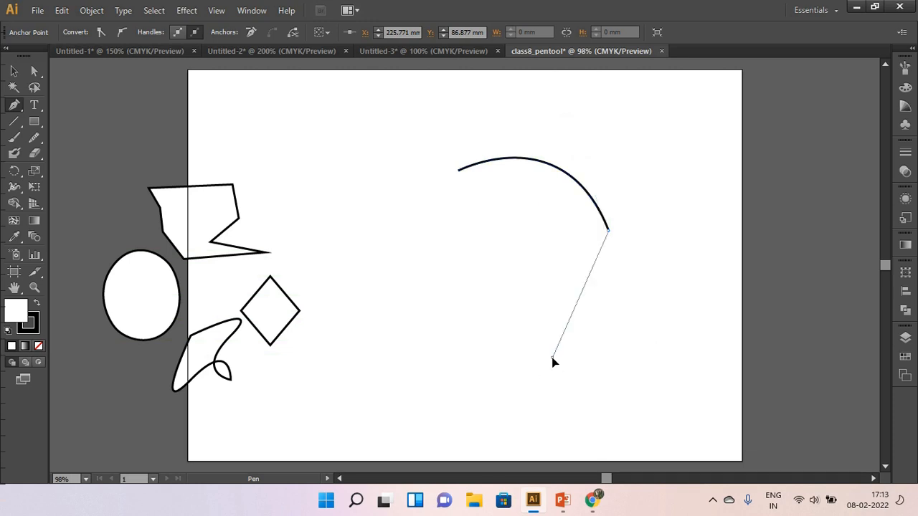
{"action": "left_click_drag", "start_coordinate": [552, 362], "coordinate": [467, 372]}
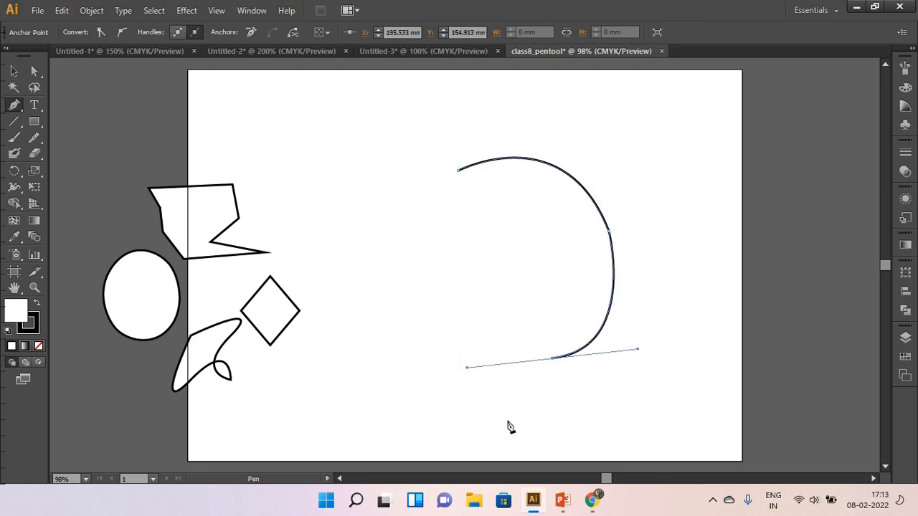
{"action": "left_click", "coordinate": [553, 359]}
Scale down and rotate the open curved path, and place it beside the straight-sided polygon, above the diamond.
{"action": "left_click", "coordinate": [14, 71]}
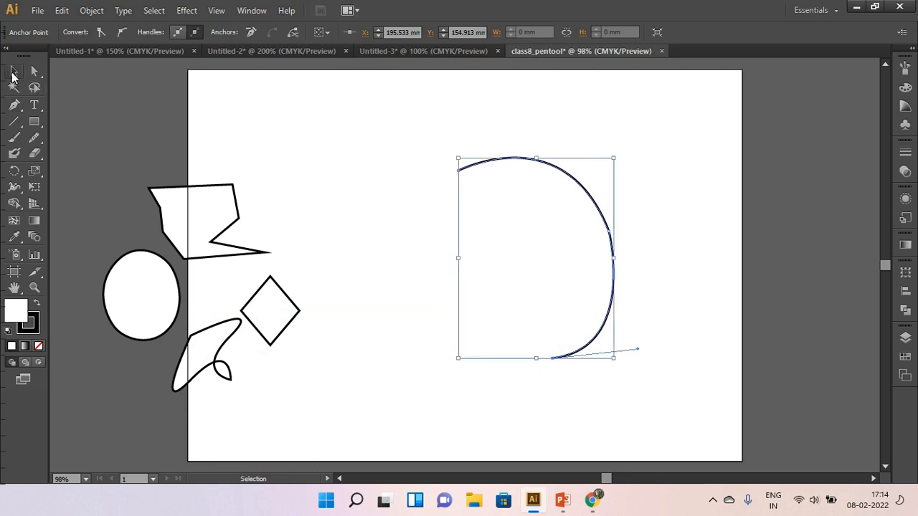
{"action": "left_click_drag", "start_coordinate": [613, 358], "coordinate": [334, 185]}
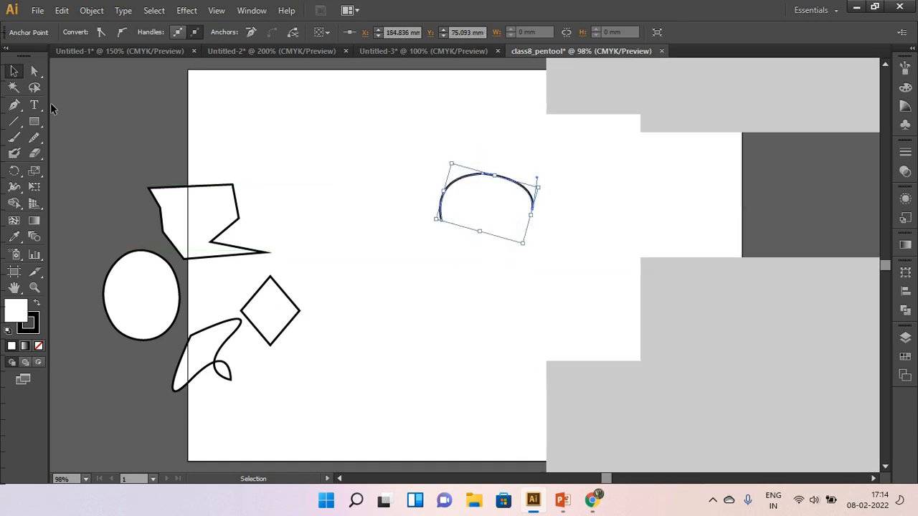
{"action": "left_click", "coordinate": [567, 301]}
{"action": "left_click", "coordinate": [500, 179]}
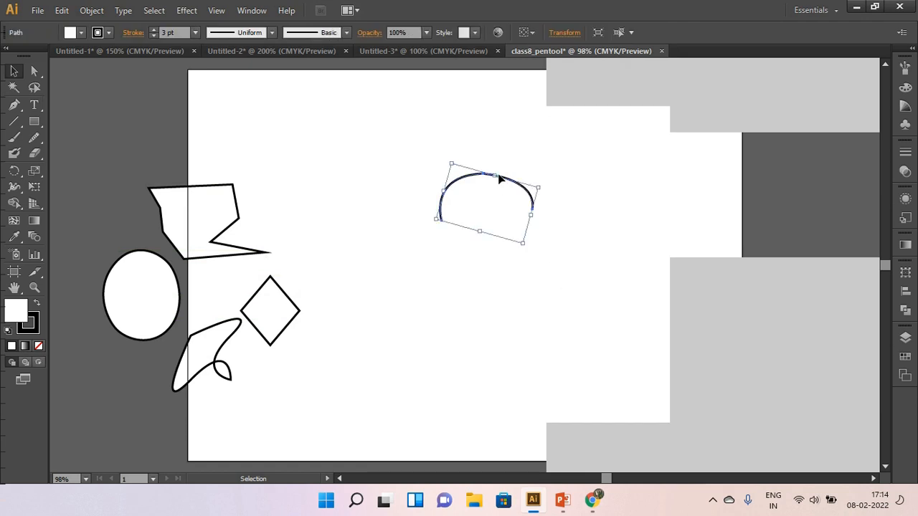
{"action": "left_click_drag", "start_coordinate": [509, 185], "coordinate": [340, 196]}
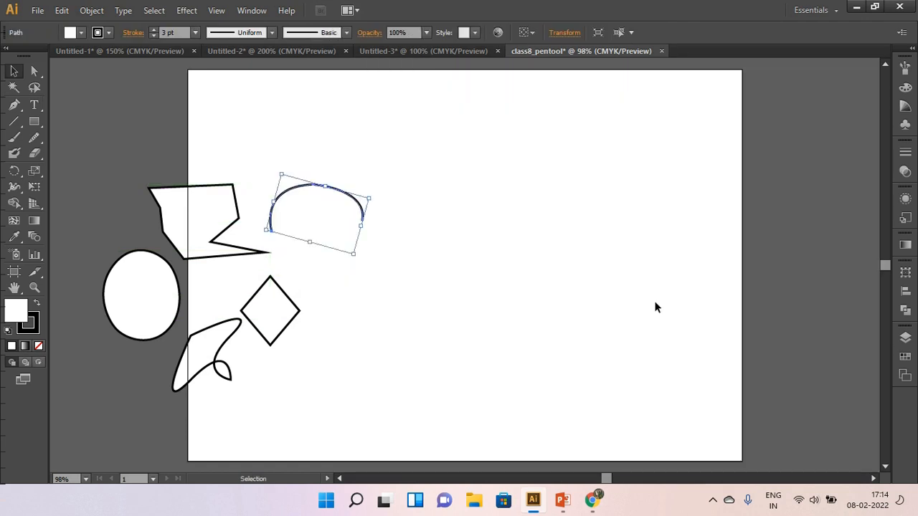
Draw a closed, upright leaf shape about 17 mm wide and 57 mm tall with the Pen tool, using two mirrored curves.
{"action": "left_click", "coordinate": [14, 105]}
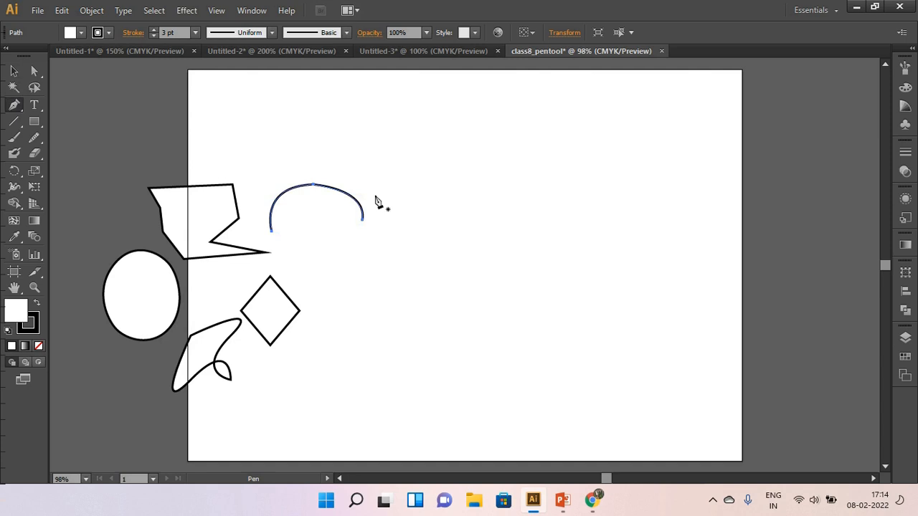
{"action": "left_click", "coordinate": [513, 145]}
{"action": "left_click_drag", "start_coordinate": [513, 250], "coordinate": [554, 313]}
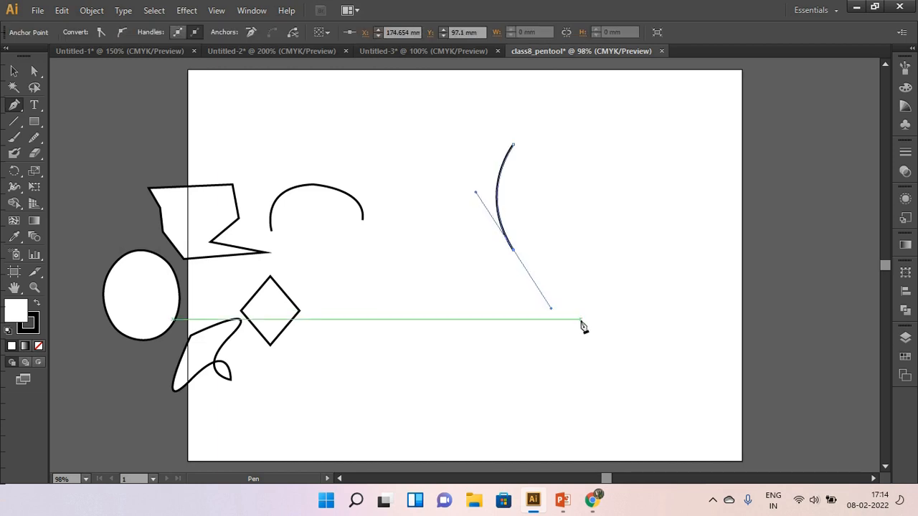
{"action": "left_click", "coordinate": [515, 254]}
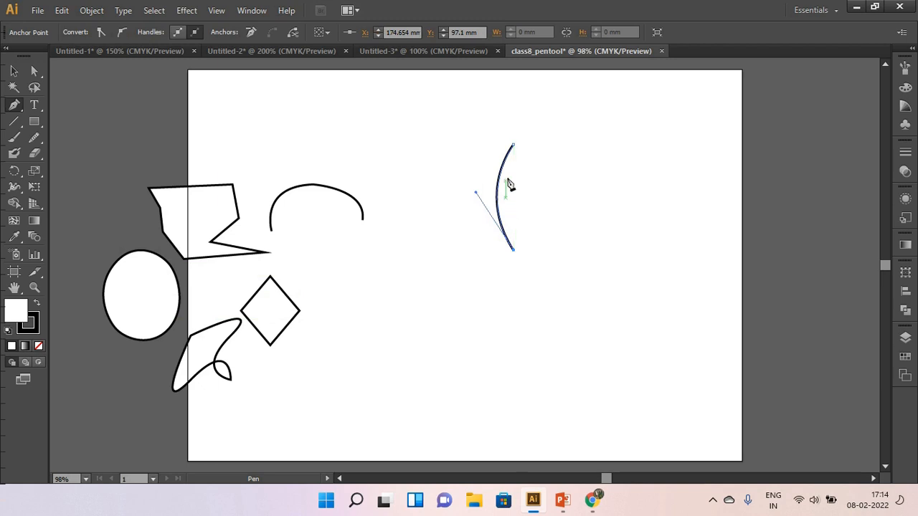
{"action": "left_click_drag", "start_coordinate": [514, 146], "coordinate": [477, 90]}
{"action": "key", "text": "v"}
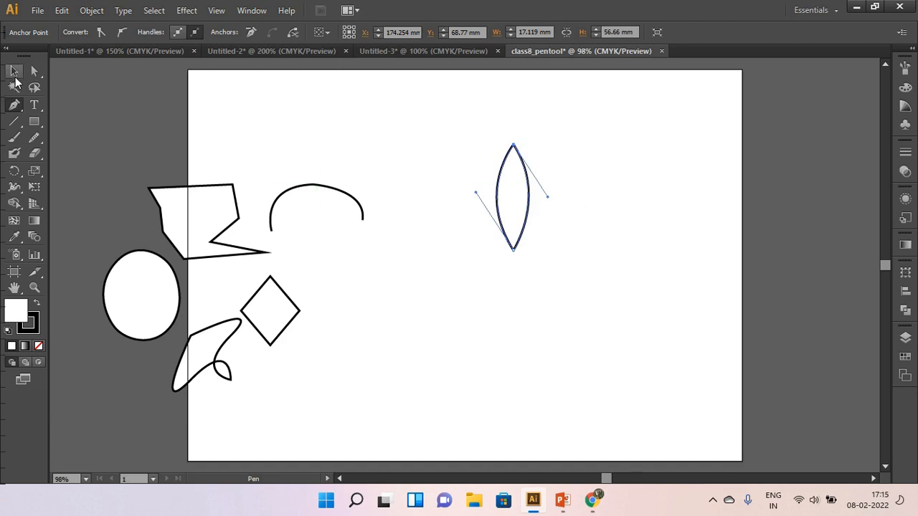
Rotate the leaf shape slightly counterclockwise so that its upper tip leans left.
{"action": "left_click", "coordinate": [450, 145]}
{"action": "left_click_drag", "start_coordinate": [451, 130], "coordinate": [586, 290]}
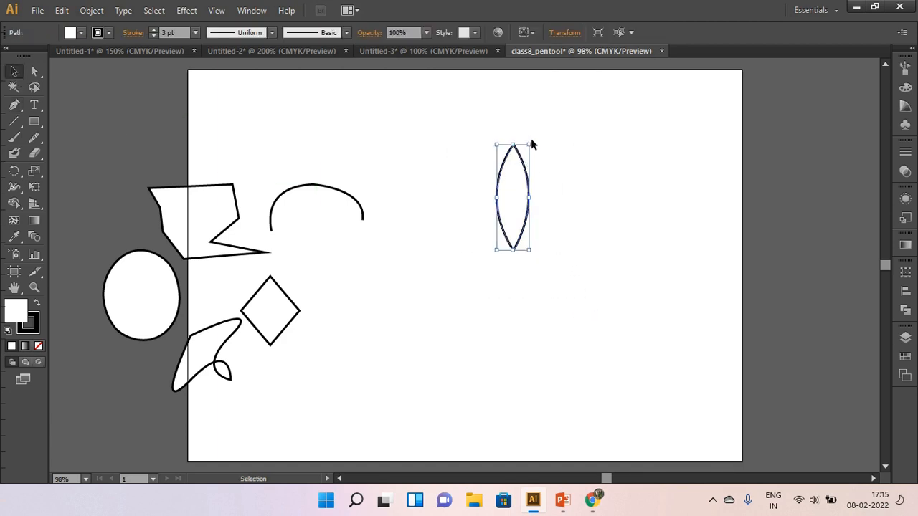
{"action": "left_click_drag", "start_coordinate": [532, 139], "coordinate": [516, 142]}
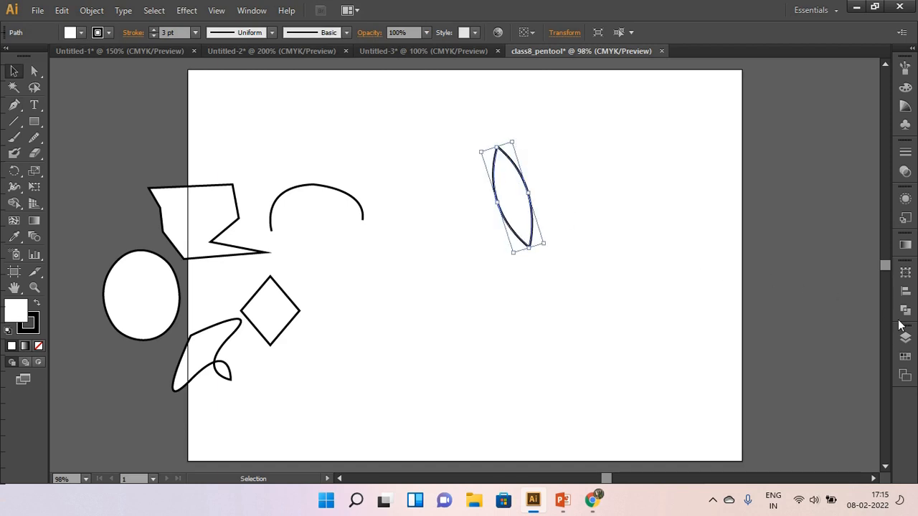
Fill the leaf with a green swatch and set its stroke to None.
{"action": "left_click", "coordinate": [904, 356]}
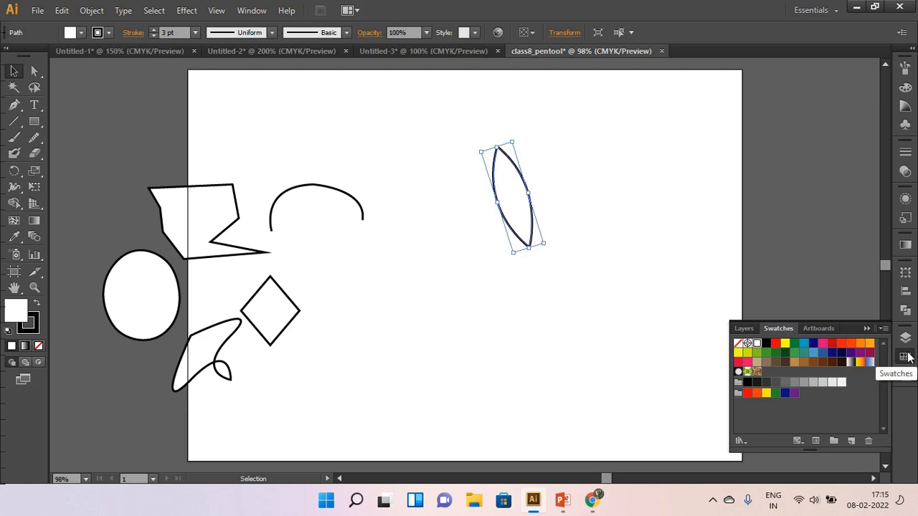
{"action": "left_click", "coordinate": [767, 352]}
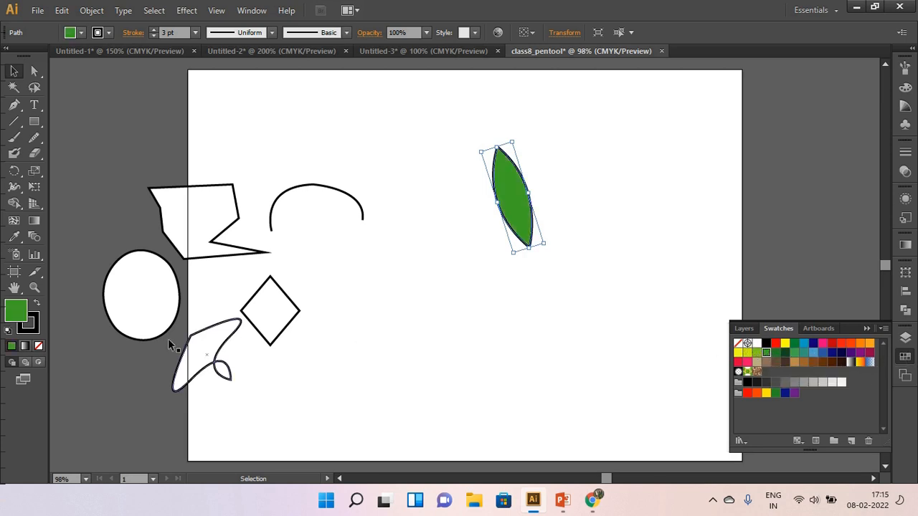
{"action": "left_click", "coordinate": [31, 328]}
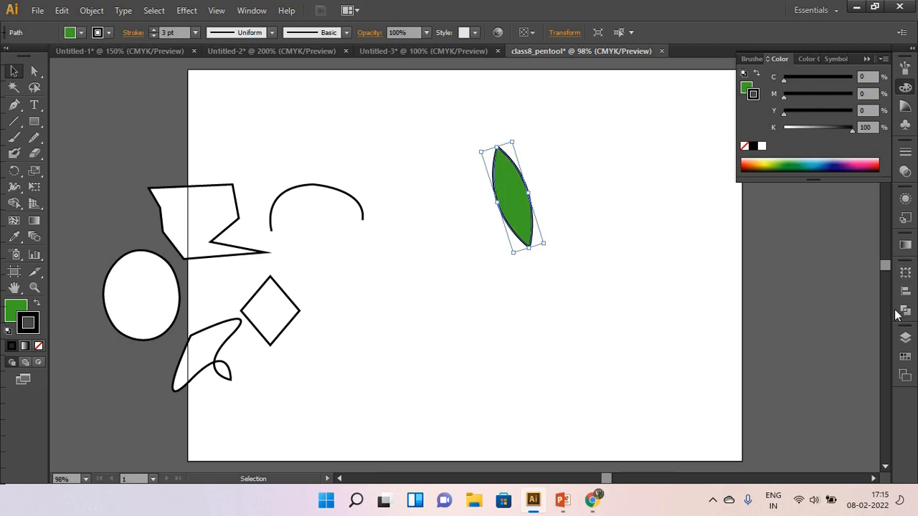
{"action": "left_click", "coordinate": [905, 356]}
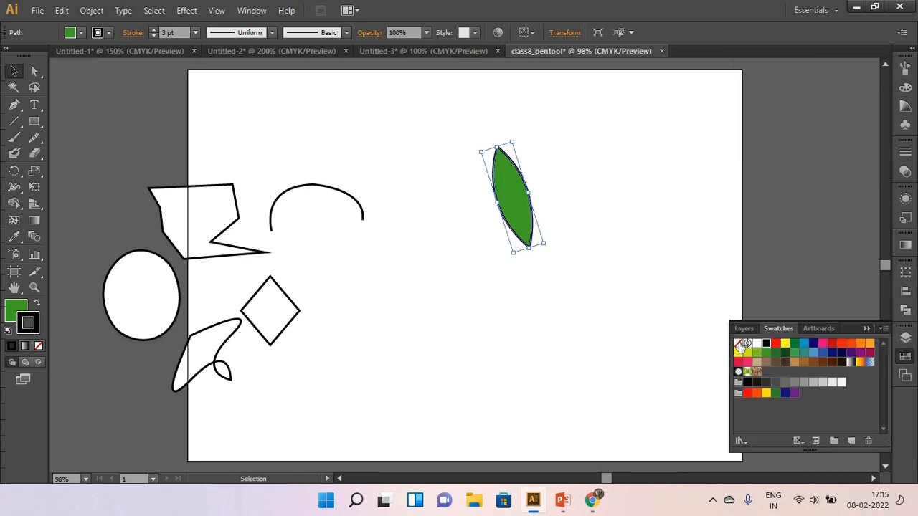
{"action": "left_click", "coordinate": [738, 344]}
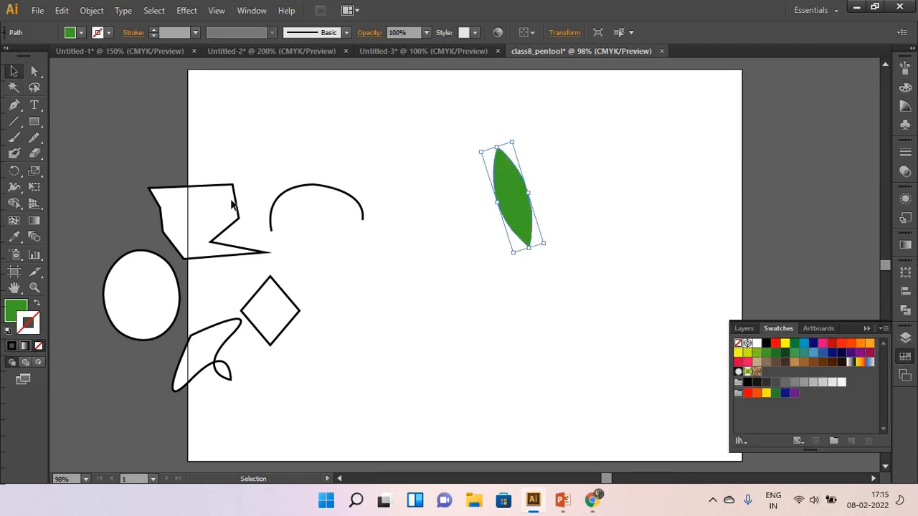
Move the green leaf so that its lower tip sits just above the small arc.
{"action": "left_click", "coordinate": [453, 347]}
{"action": "left_click_drag", "start_coordinate": [456, 146], "coordinate": [594, 291]}
{"action": "left_click_drag", "start_coordinate": [519, 196], "coordinate": [290, 131]}
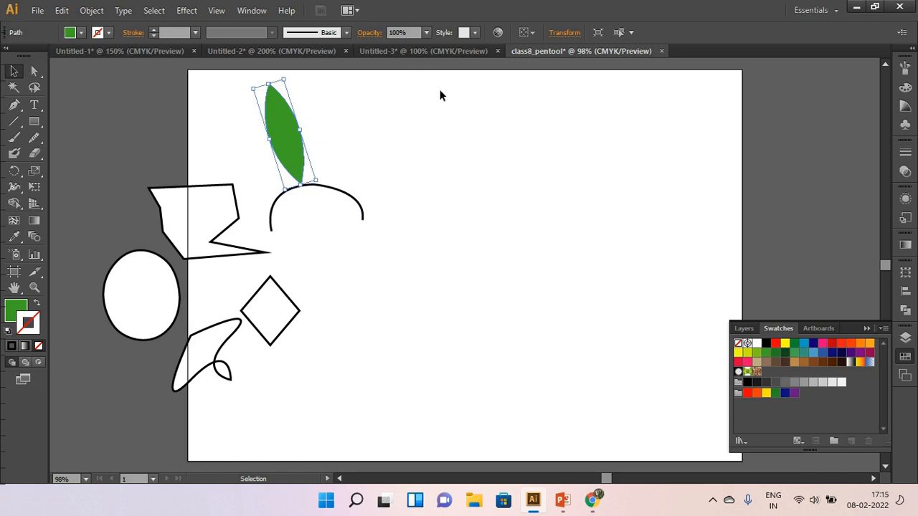
Show the rulers and place a vertical guide at about X 159.9 mm on the artboard.
{"action": "key", "text": "a"}
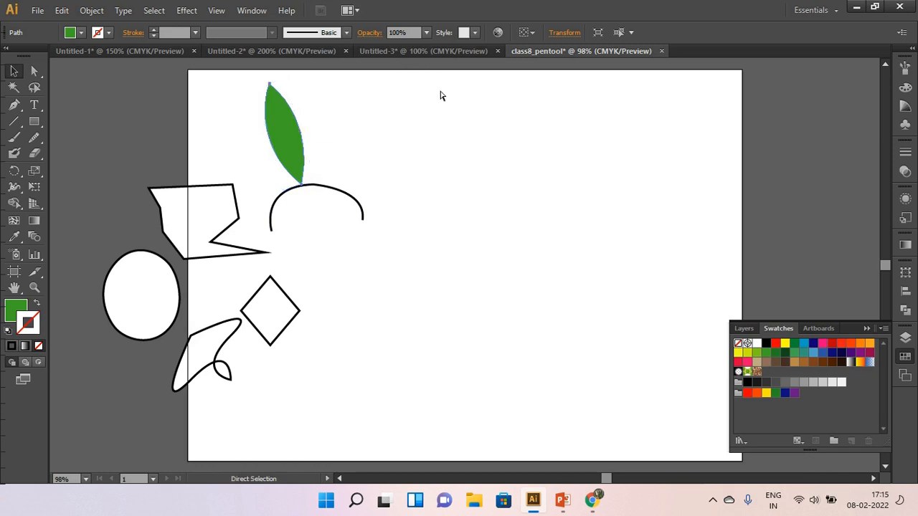
{"action": "key", "text": "ctrl+r"}
{"action": "key", "text": "v"}
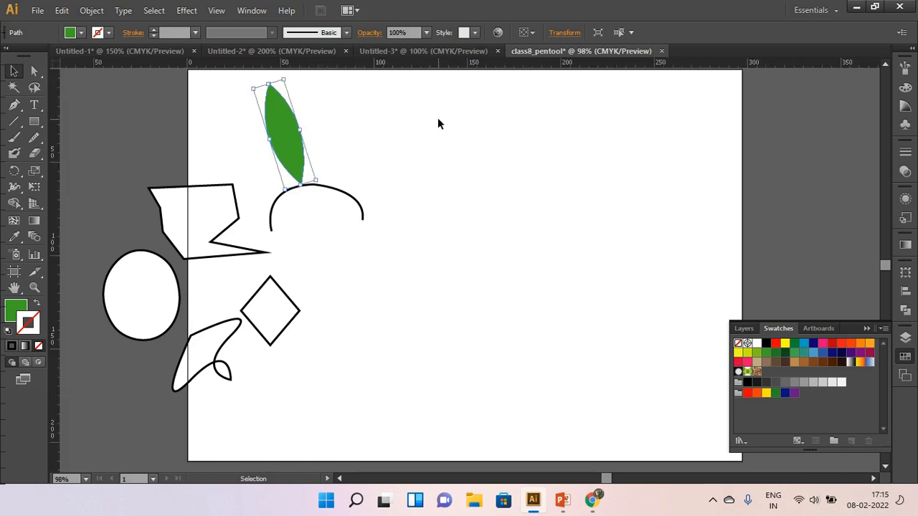
{"action": "left_click", "coordinate": [449, 106]}
{"action": "key", "text": "r"}
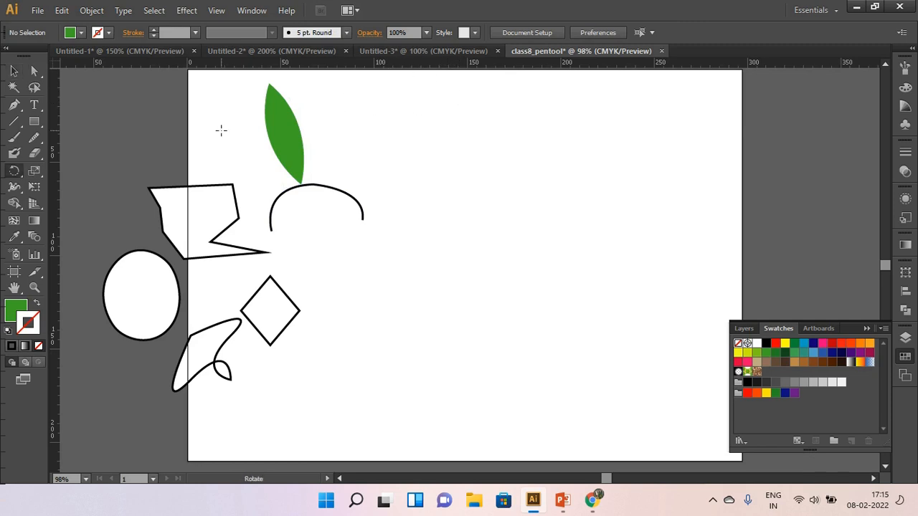
{"action": "left_click_drag", "start_coordinate": [53, 150], "coordinate": [485, 151]}
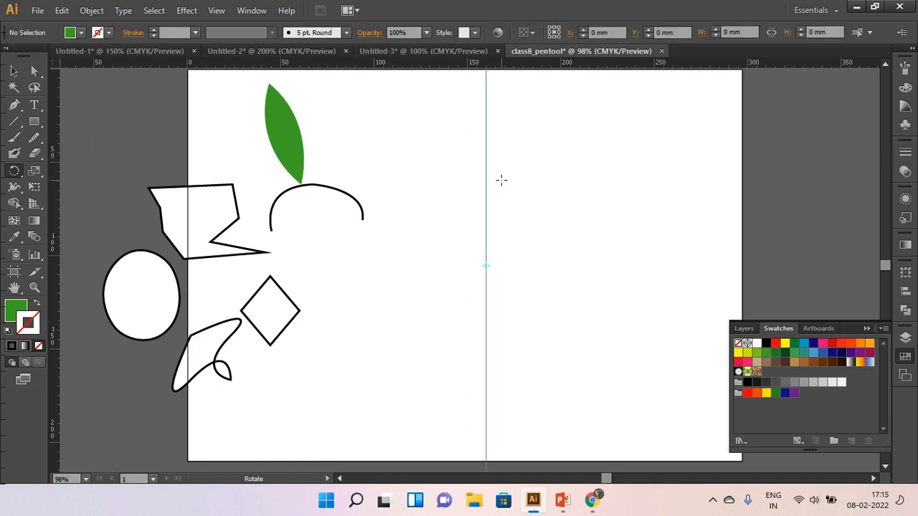
Start a half-heart Pen path on the guide with one curved segment ending at about X 123.9, Y 53.4 mm.
{"action": "left_click", "coordinate": [17, 105]}
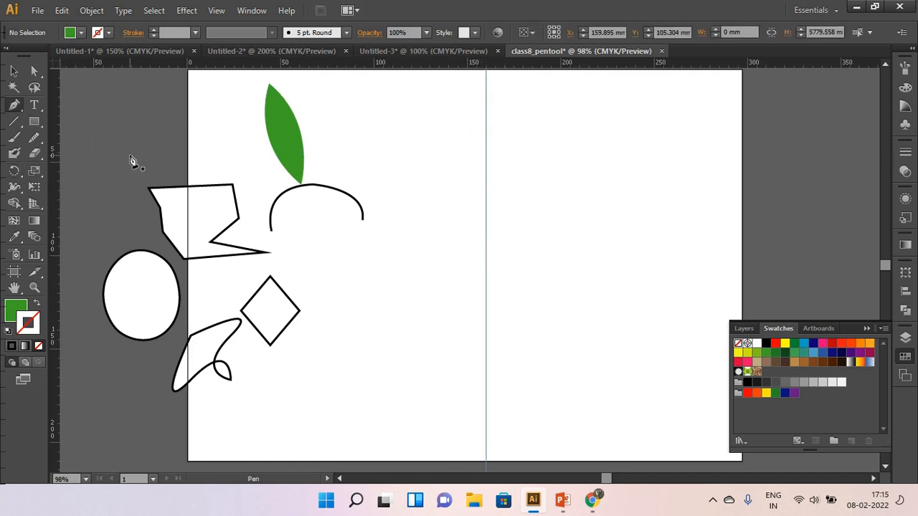
{"action": "left_click", "coordinate": [486, 204]}
{"action": "left_click_drag", "start_coordinate": [418, 169], "coordinate": [396, 214]}
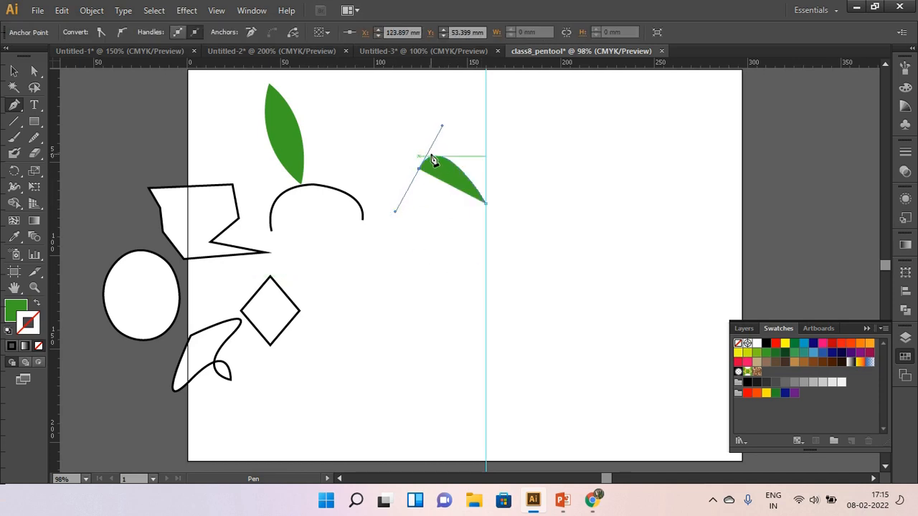
Give the path no fill and a red stroke, and add a second curved segment ending on the guide at about Y 101.8 mm.
{"action": "left_click", "coordinate": [20, 314]}
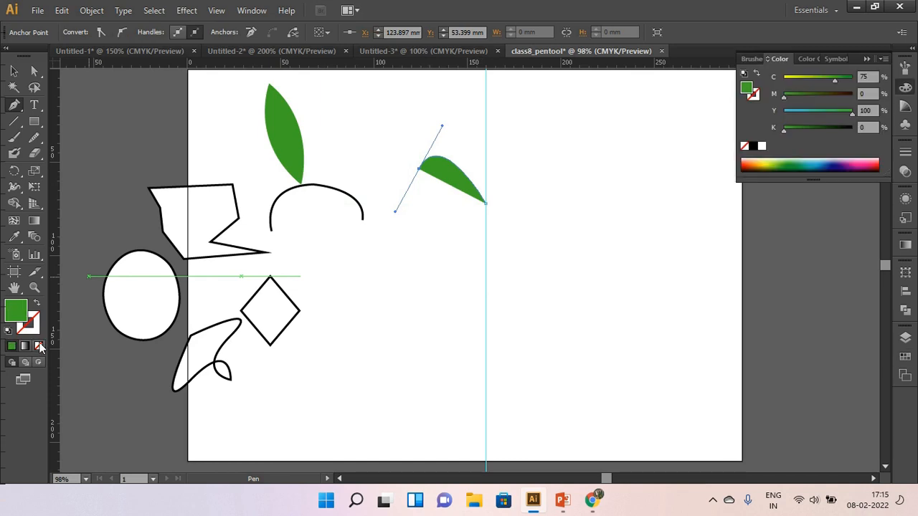
{"action": "left_click", "coordinate": [39, 346]}
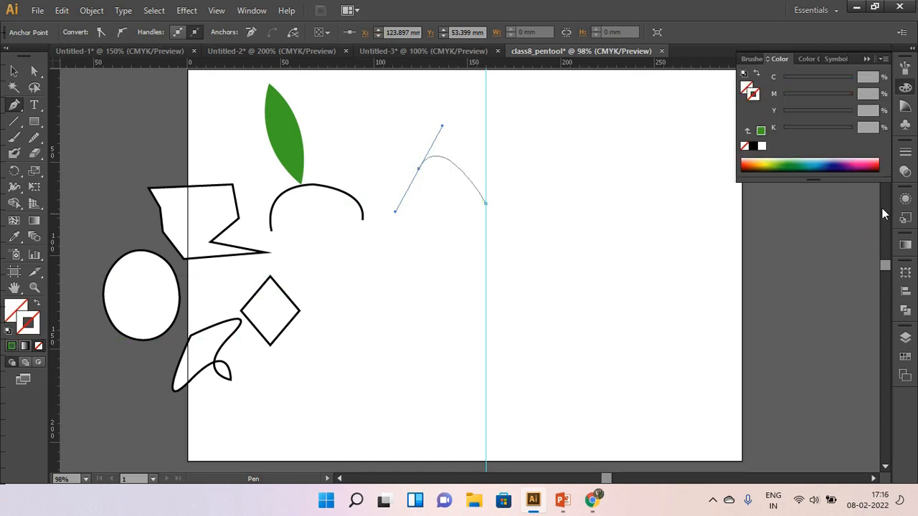
{"action": "left_click", "coordinate": [905, 356]}
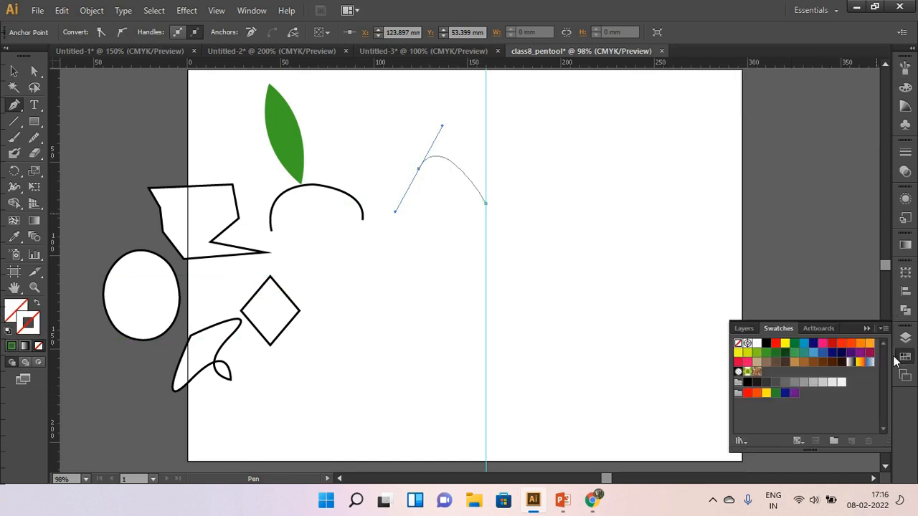
{"action": "left_click", "coordinate": [775, 344]}
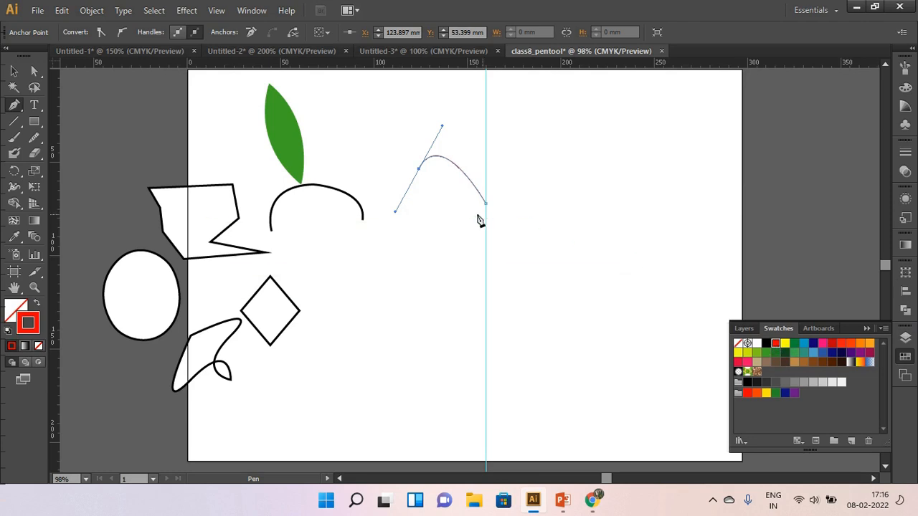
{"action": "left_click", "coordinate": [486, 261]}
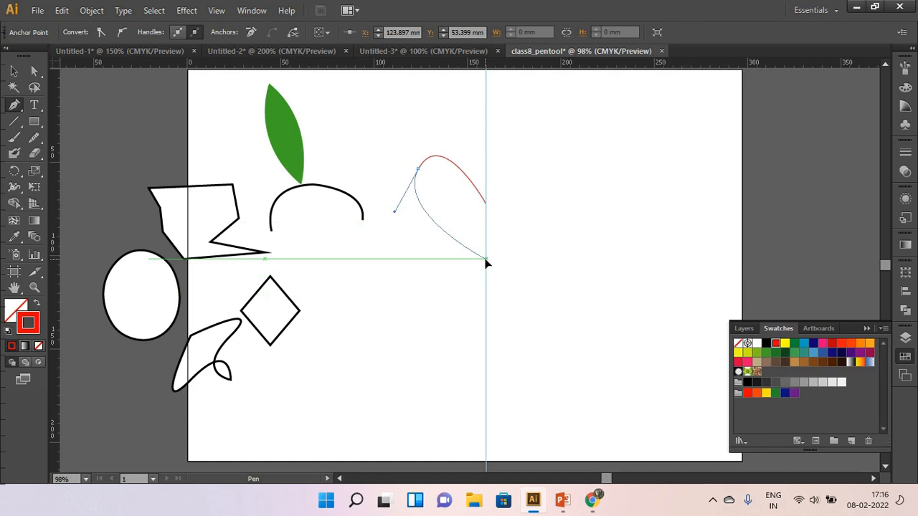
{"action": "left_click", "coordinate": [486, 261]}
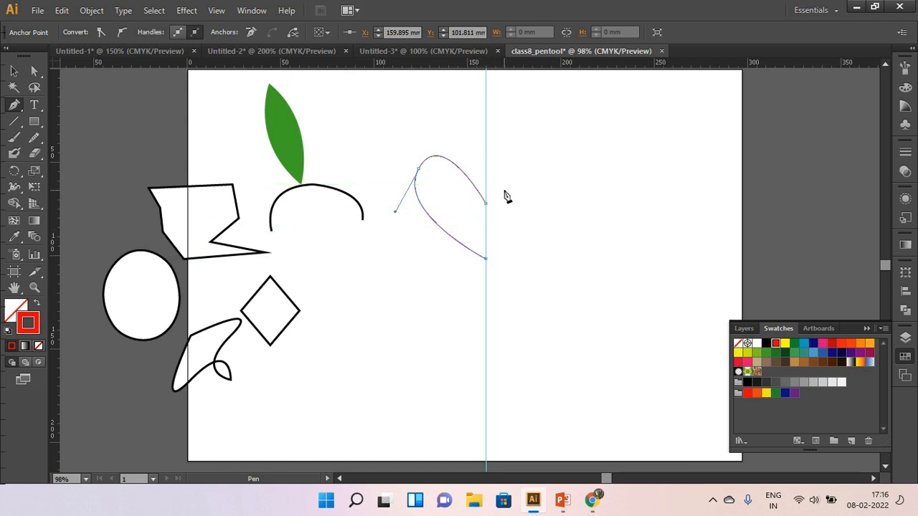
Make a reflected copy of the half heart about the vertical axis and move it across the guide to form a full heart.
{"action": "left_click", "coordinate": [13, 71]}
{"action": "left_click", "coordinate": [453, 165]}
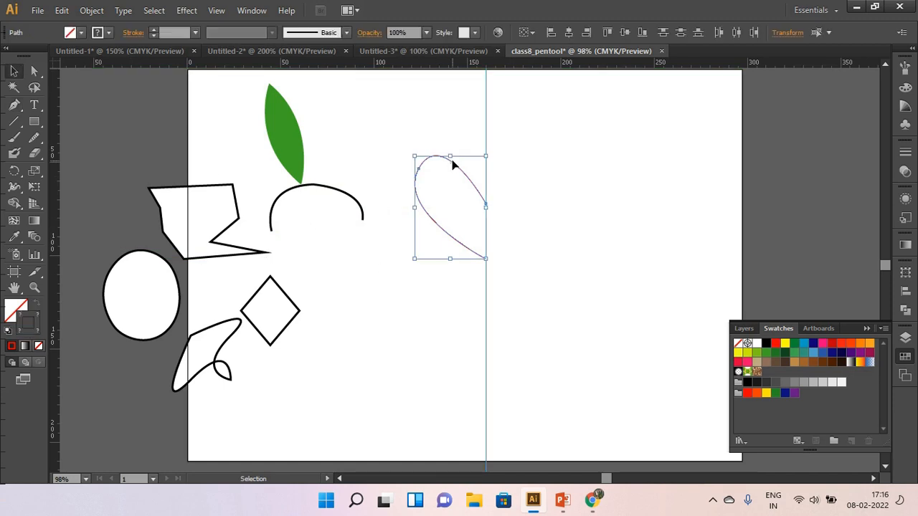
{"action": "right_click", "coordinate": [453, 165]}
{"action": "mouse_move", "coordinate": [518, 264]}
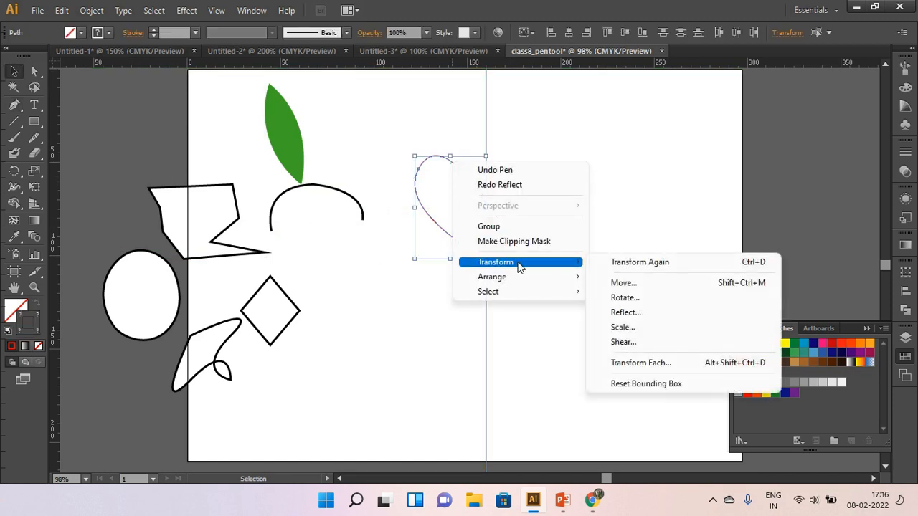
{"action": "left_click", "coordinate": [622, 313]}
{"action": "left_click", "coordinate": [567, 292]}
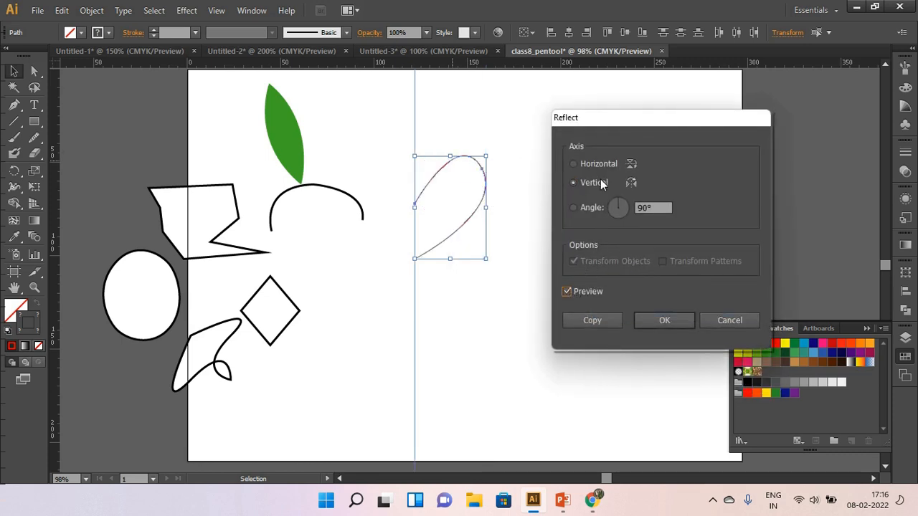
{"action": "left_click", "coordinate": [613, 319]}
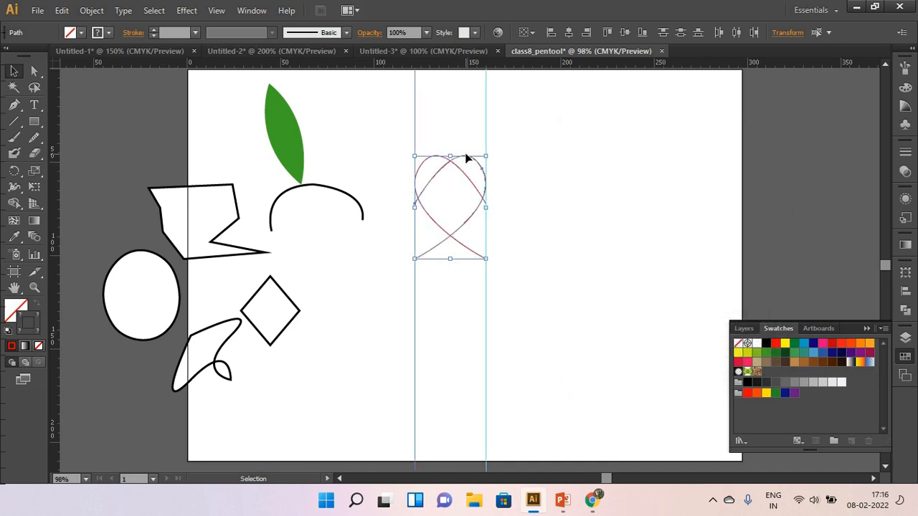
{"action": "left_click_drag", "start_coordinate": [467, 159], "coordinate": [541, 161]}
{"action": "left_click", "coordinate": [630, 272]}
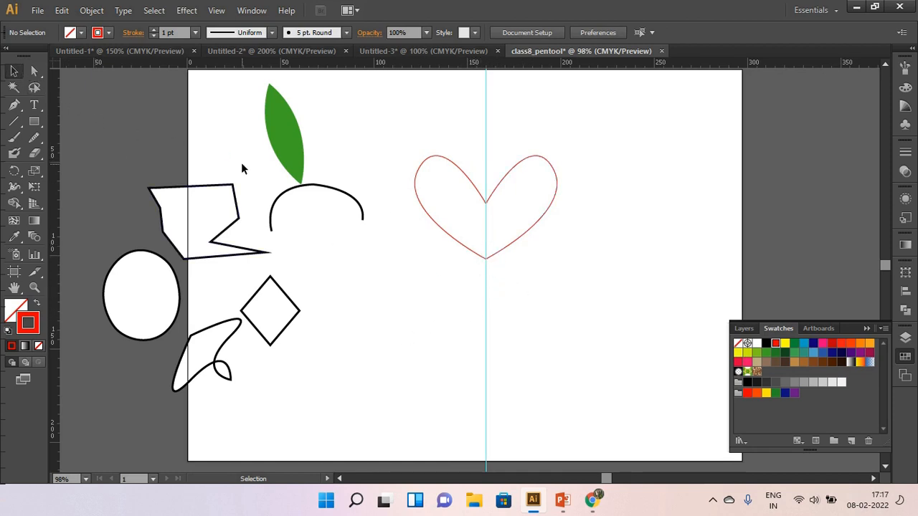
Move the heart's overlapping bottom anchor points straight down along the guide to lengthen the tip.
{"action": "scroll", "coordinate": [497, 259], "scroll_direction": "up", "scroll_amount": 4, "text": "alt"}
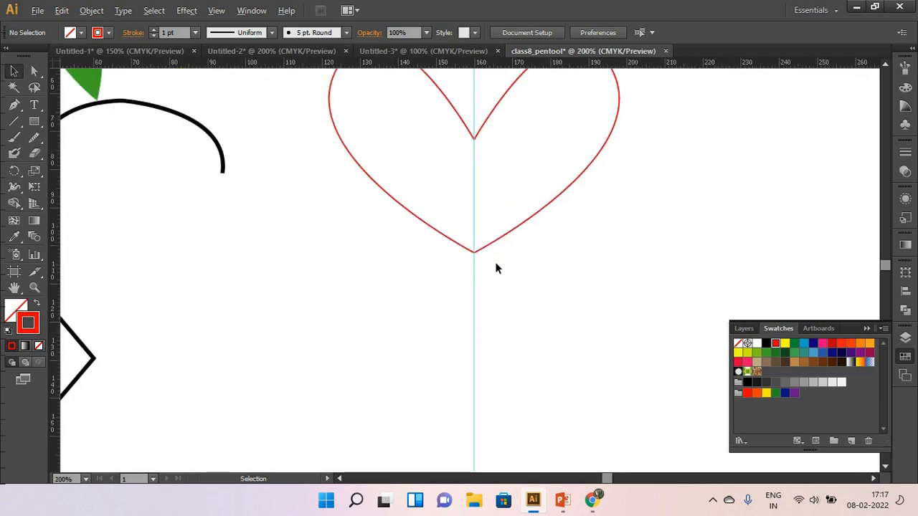
{"action": "left_click", "coordinate": [34, 71]}
{"action": "left_click_drag", "start_coordinate": [421, 206], "coordinate": [449, 272]}
{"action": "left_click_drag", "start_coordinate": [449, 307], "coordinate": [451, 311]}
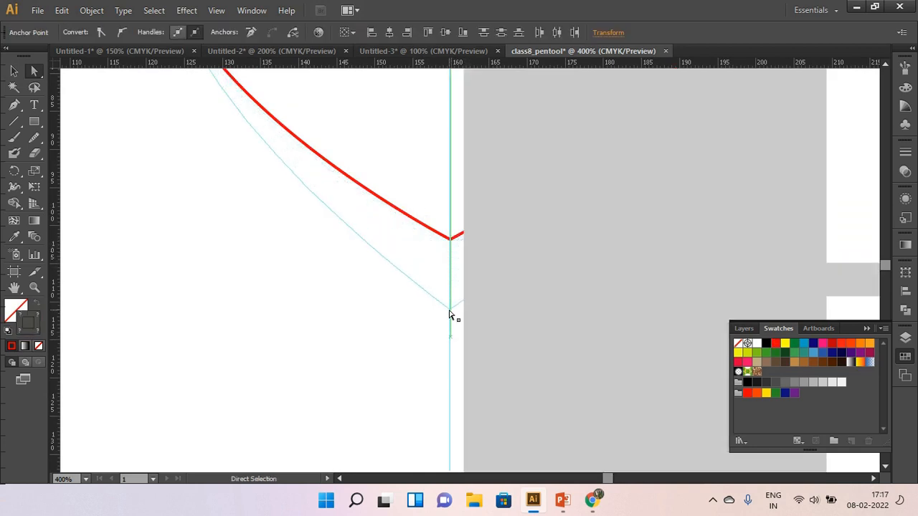
{"action": "scroll", "coordinate": [505, 303], "scroll_direction": "down", "scroll_amount": 3}
{"action": "scroll", "coordinate": [505, 303], "scroll_direction": "down", "scroll_amount": 1}
{"action": "scroll", "coordinate": [505, 305], "scroll_direction": "up", "scroll_amount": 1}
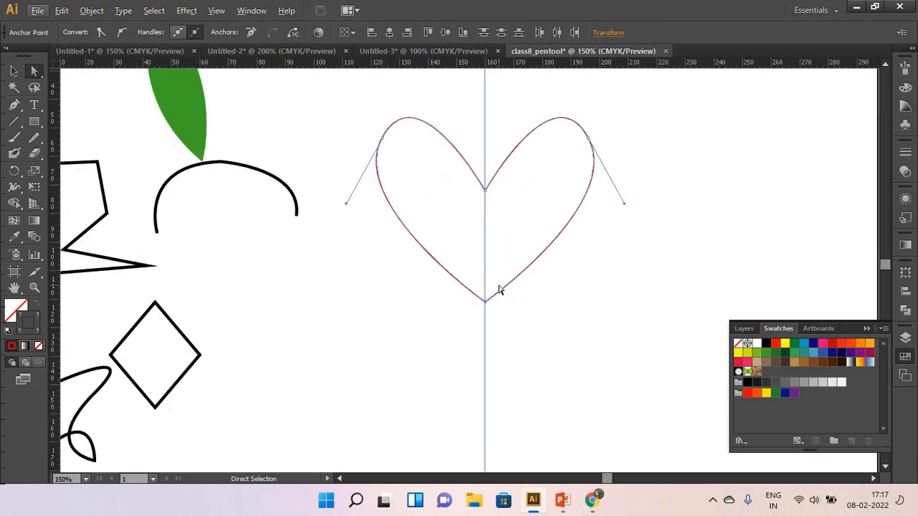
Deselect the heart, inspect the meeting point at its upper notch, and hide the guides.
{"action": "left_click", "coordinate": [524, 334]}
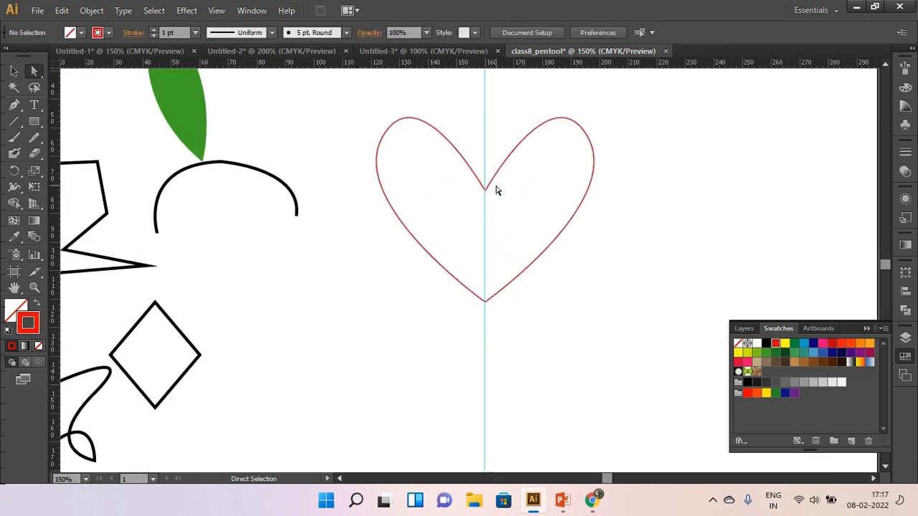
{"action": "scroll", "coordinate": [487, 200], "scroll_direction": "up", "scroll_amount": 5}
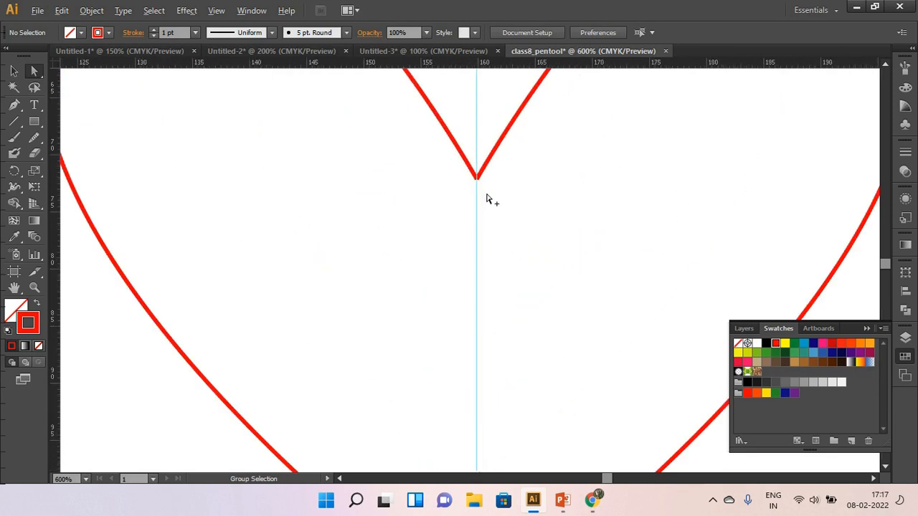
{"action": "left_click", "coordinate": [13, 70]}
{"action": "scroll", "coordinate": [485, 175], "scroll_direction": "down", "scroll_amount": 4}
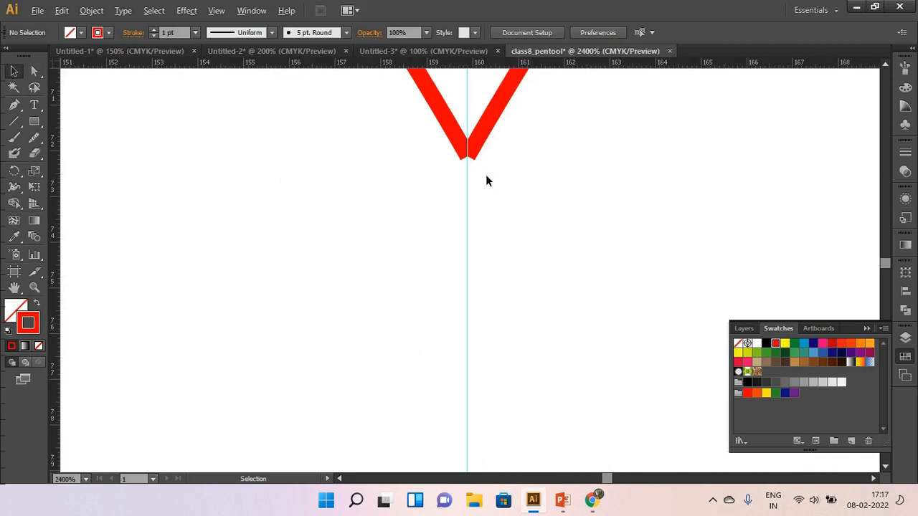
{"action": "scroll", "coordinate": [485, 175], "scroll_direction": "down", "scroll_amount": 3}
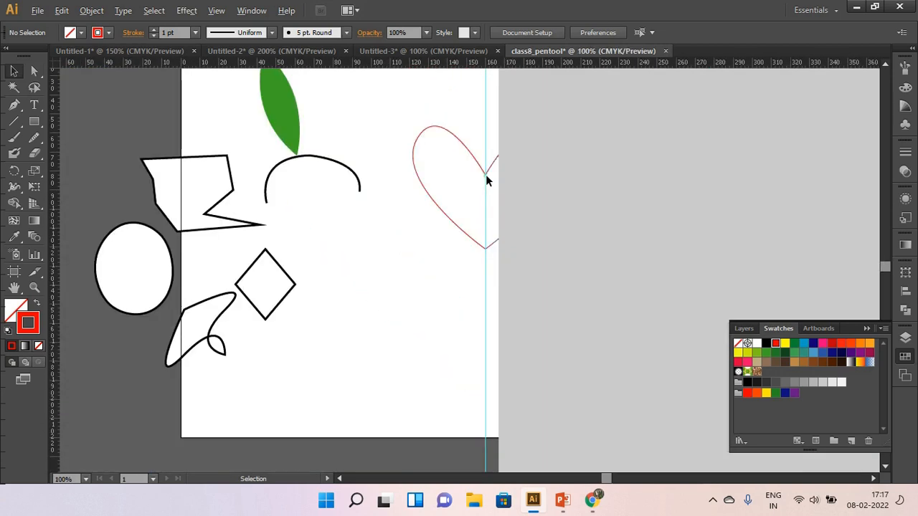
{"action": "right_click", "coordinate": [483, 123]}
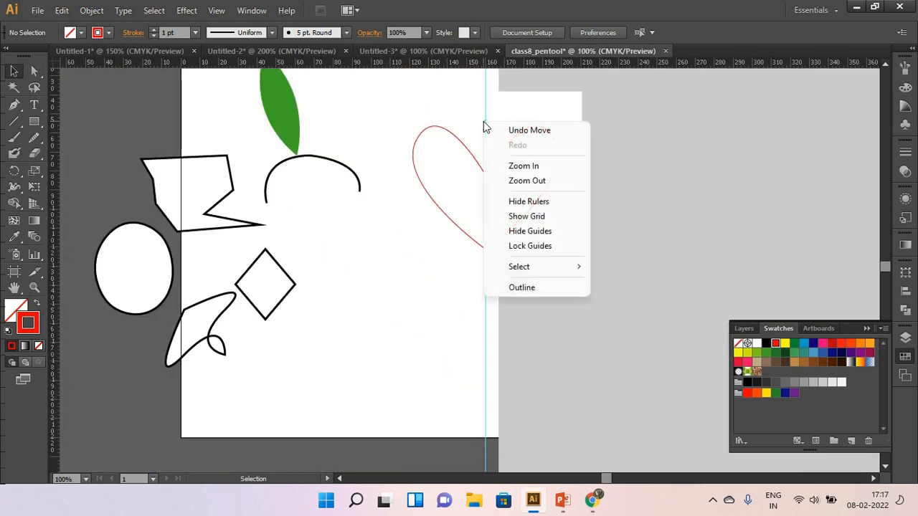
{"action": "left_click", "coordinate": [518, 234]}
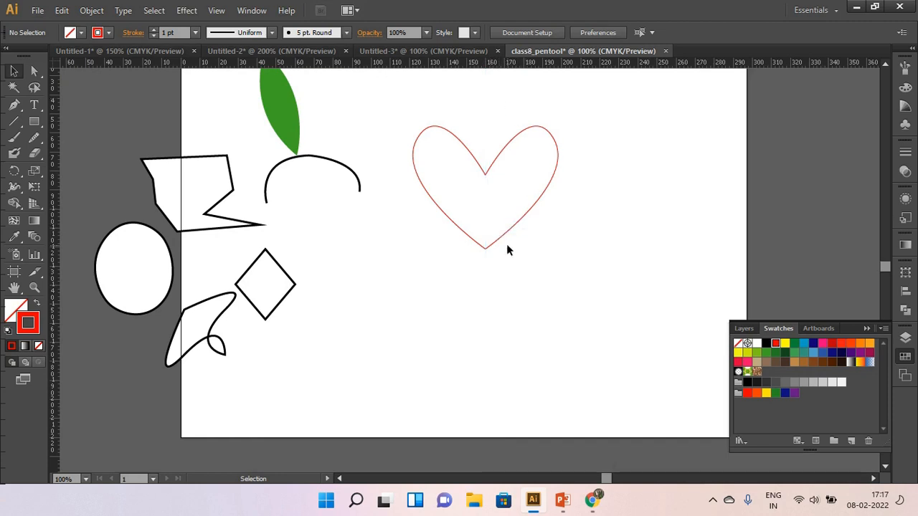
Try to average both heart halves on both axes with the whole paths selected, and undo it.
{"action": "scroll", "coordinate": [477, 178], "scroll_direction": "up", "scroll_amount": 3}
{"action": "scroll", "coordinate": [505, 172], "scroll_direction": "up", "scroll_amount": 5}
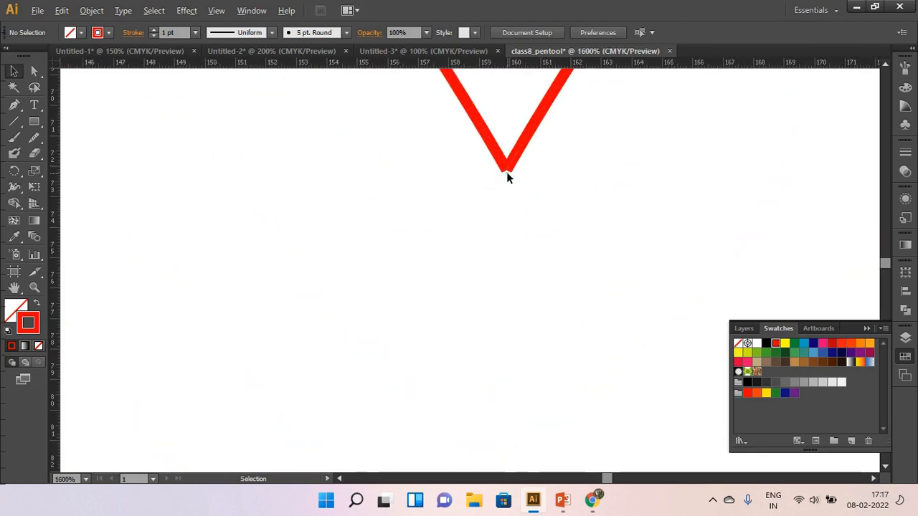
{"action": "left_click_drag", "start_coordinate": [468, 134], "coordinate": [534, 183]}
{"action": "right_click", "coordinate": [518, 154]}
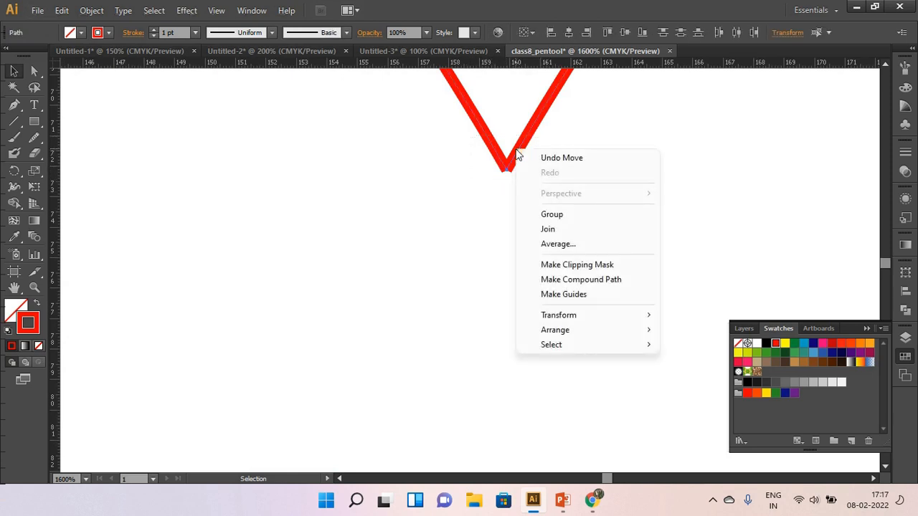
{"action": "left_click", "coordinate": [557, 244]}
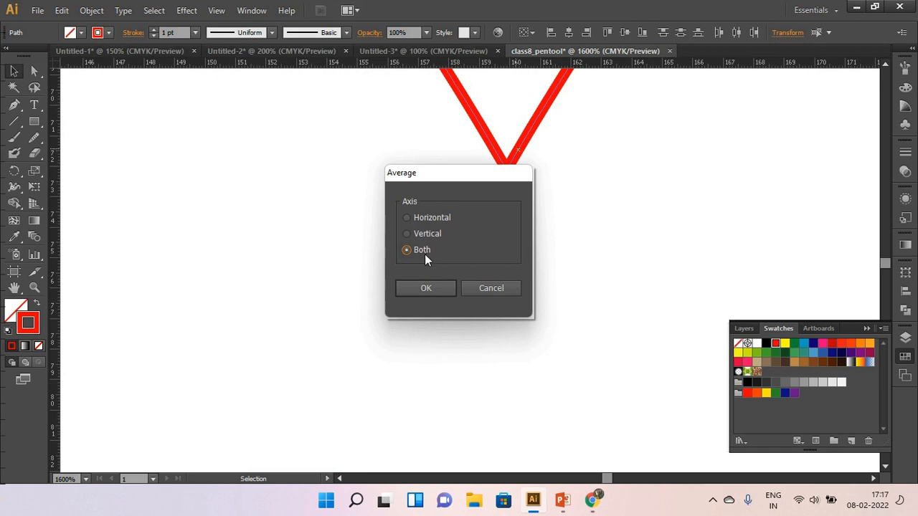
{"action": "left_click", "coordinate": [437, 288]}
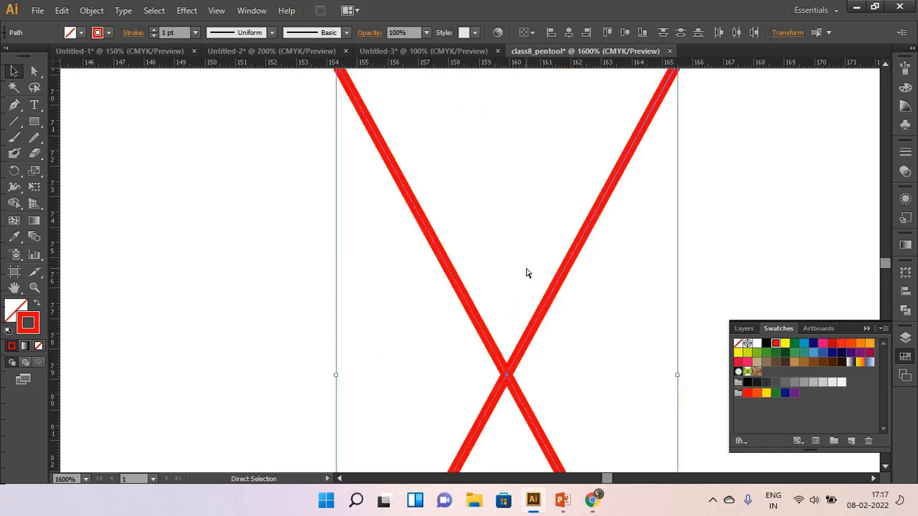
{"action": "key", "text": "ctrl+z"}
{"action": "left_click", "coordinate": [561, 223]}
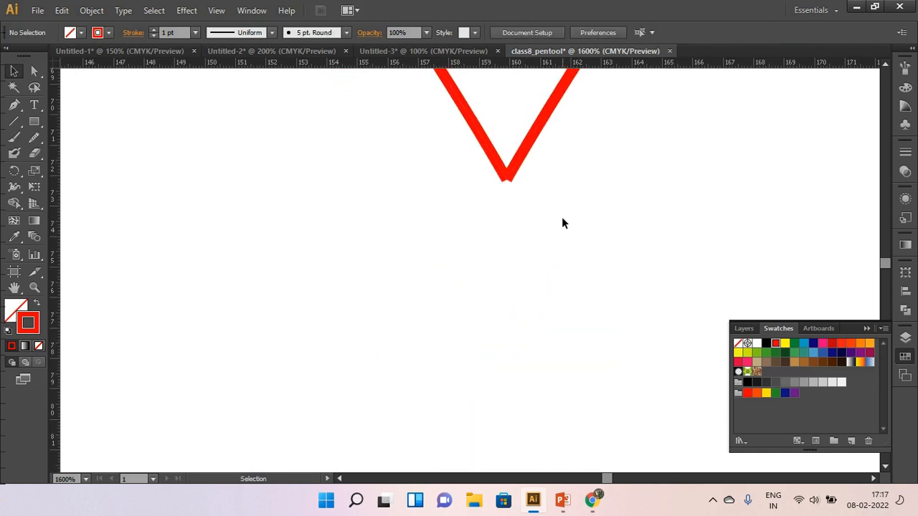
Average the two overlapping anchor points at the heart's upper notch on both axes and join them.
{"action": "scroll", "coordinate": [530, 193], "scroll_direction": "down", "scroll_amount": 7}
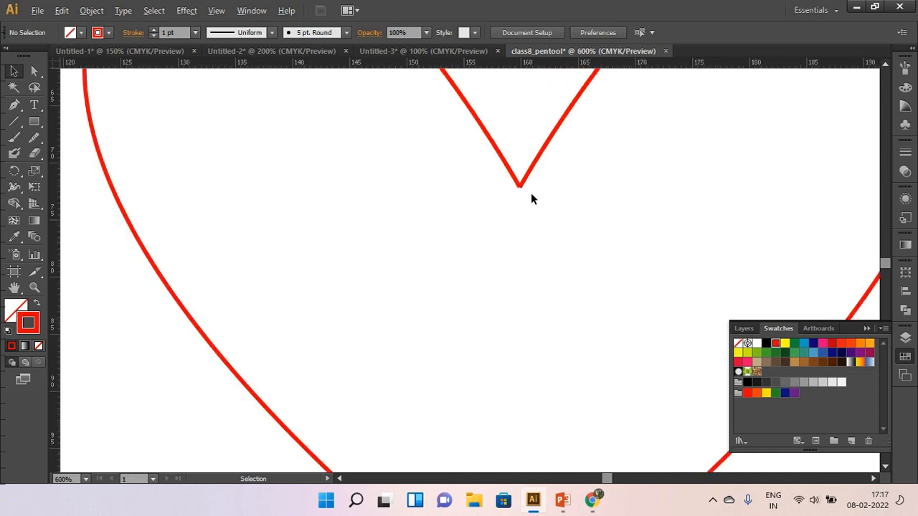
{"action": "left_click_drag", "start_coordinate": [545, 200], "coordinate": [545, 200]}
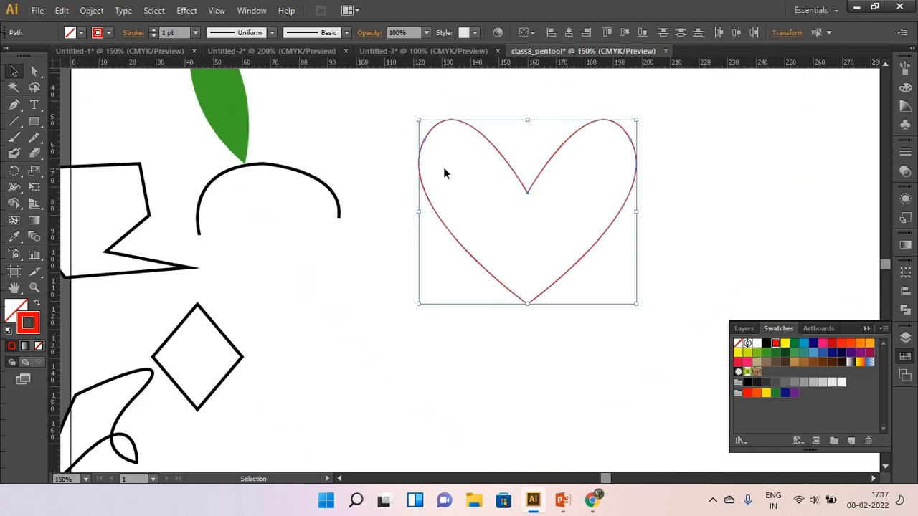
{"action": "left_click", "coordinate": [509, 185]}
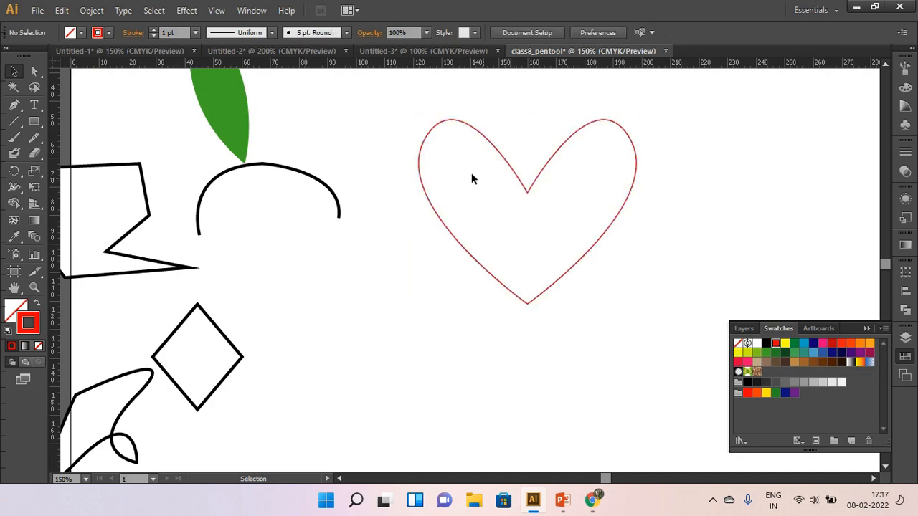
{"action": "left_click_drag", "start_coordinate": [37, 75], "coordinate": [86, 74]}
{"action": "left_click_drag", "start_coordinate": [504, 180], "coordinate": [547, 205]}
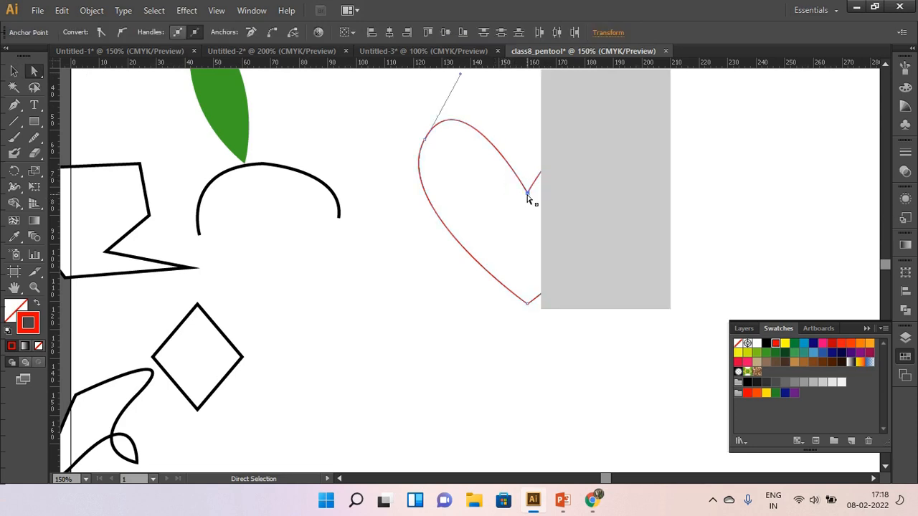
{"action": "right_click", "coordinate": [528, 195]}
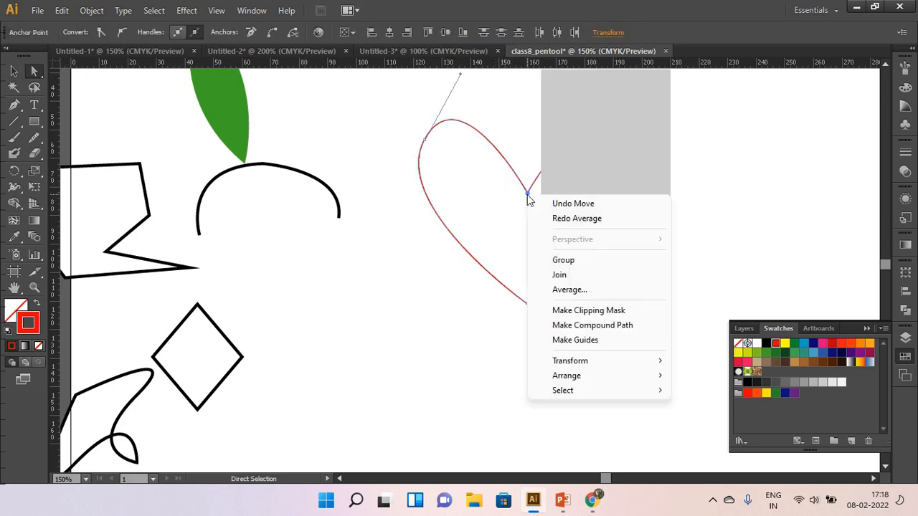
{"action": "left_click", "coordinate": [575, 290]}
{"action": "left_click", "coordinate": [434, 286]}
{"action": "right_click", "coordinate": [527, 196]}
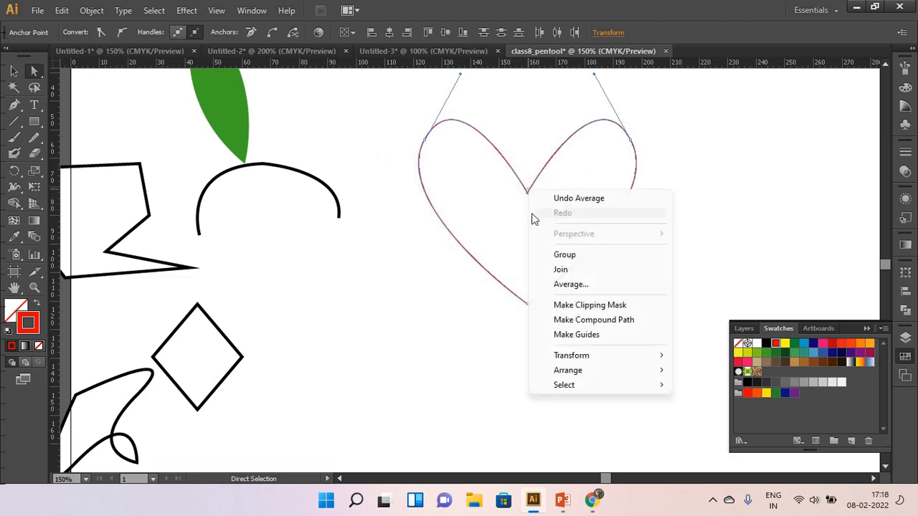
{"action": "left_click", "coordinate": [572, 269]}
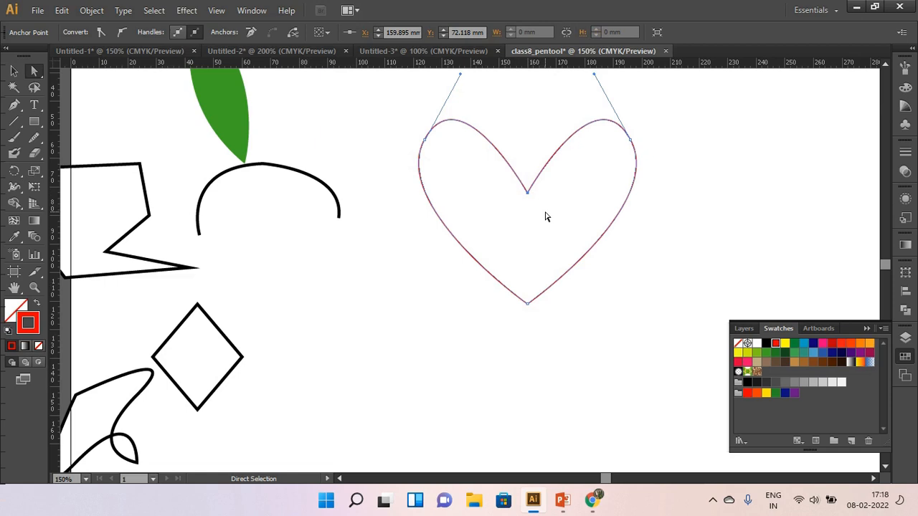
{"action": "left_click", "coordinate": [549, 188]}
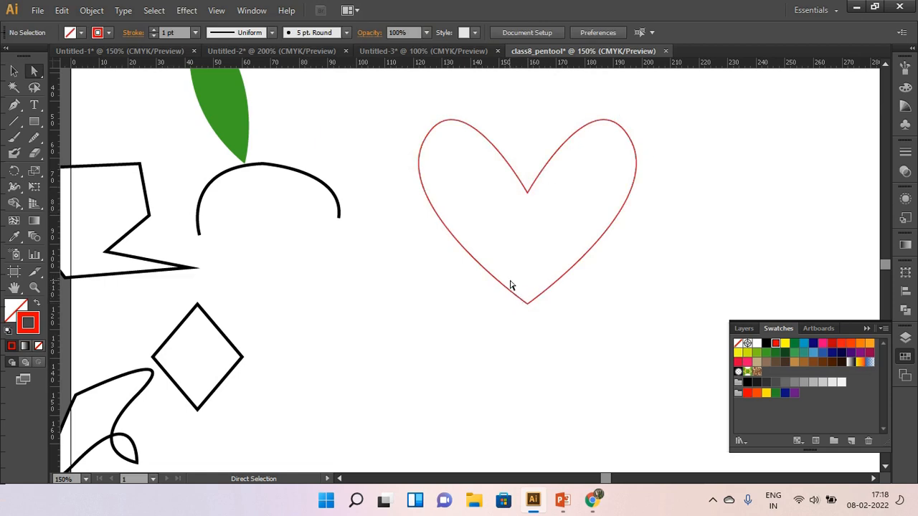
Average the two overlapping anchor points at the heart's bottom tip on both axes and join them.
{"action": "left_click", "coordinate": [527, 301]}
{"action": "right_click", "coordinate": [531, 302]}
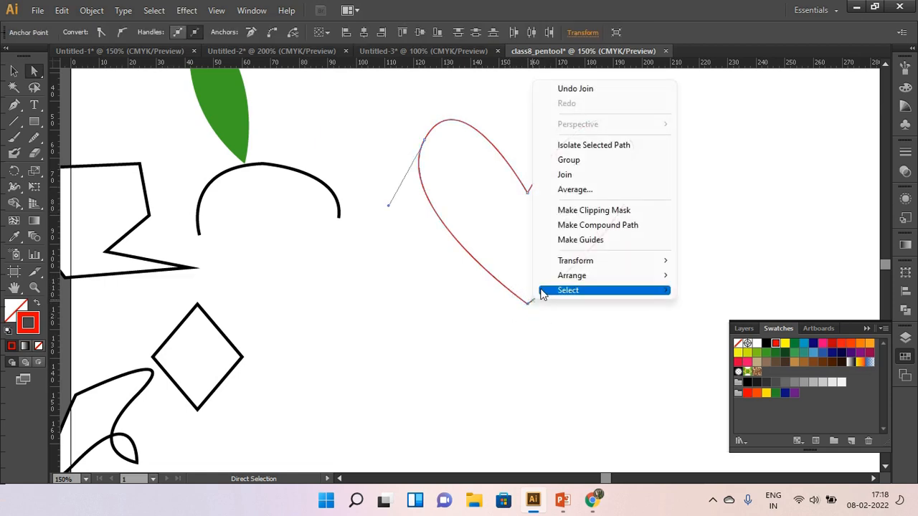
{"action": "left_click", "coordinate": [565, 190]}
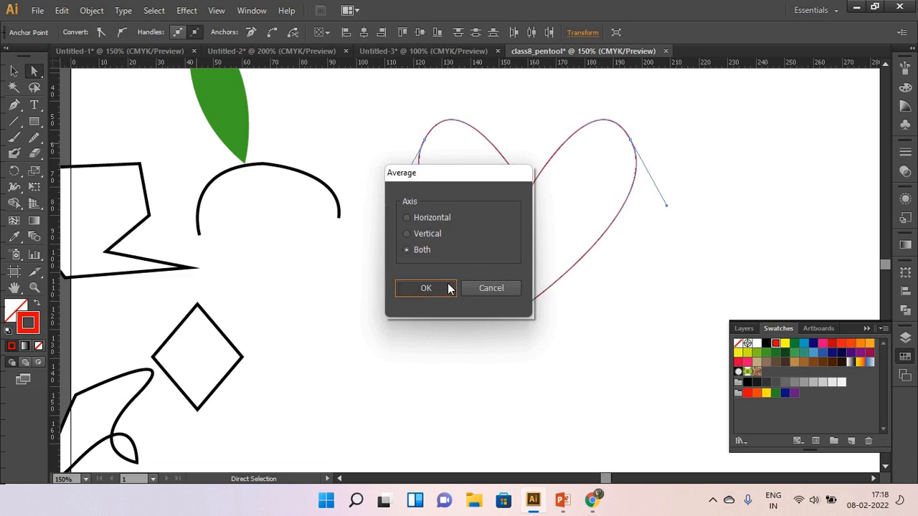
{"action": "left_click", "coordinate": [449, 288]}
{"action": "right_click", "coordinate": [528, 308]}
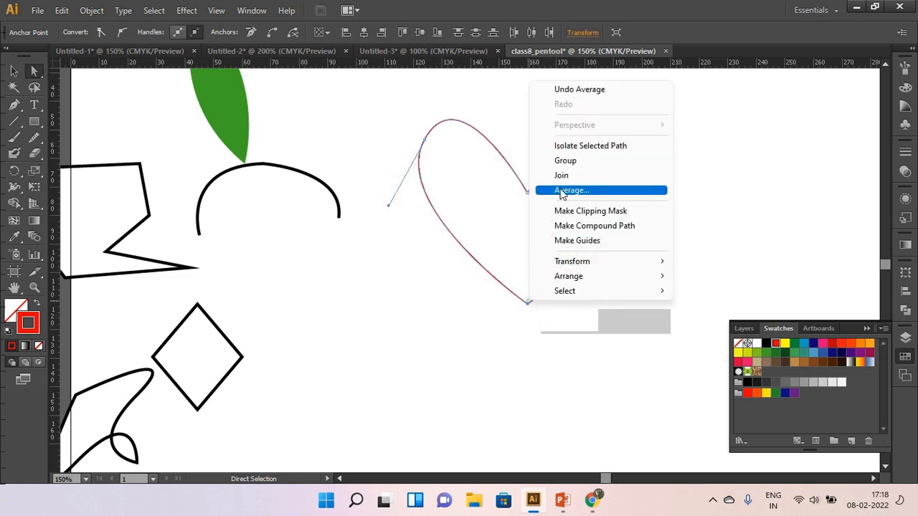
{"action": "left_click", "coordinate": [562, 175]}
Move the whole joined heart slightly down and to the left, and fill it with red.
{"action": "left_click", "coordinate": [16, 70]}
{"action": "left_click", "coordinate": [524, 342]}
{"action": "left_click_drag", "start_coordinate": [561, 285], "coordinate": [543, 303]}
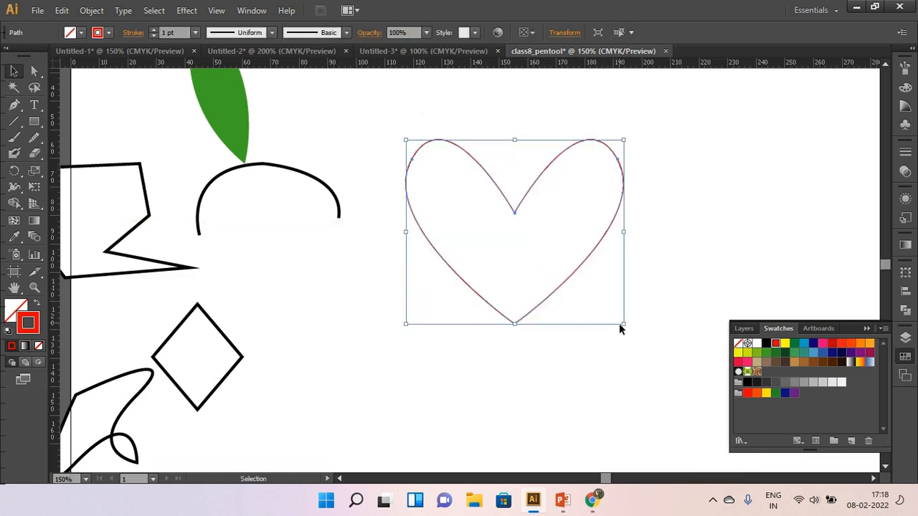
{"action": "left_click", "coordinate": [25, 347]}
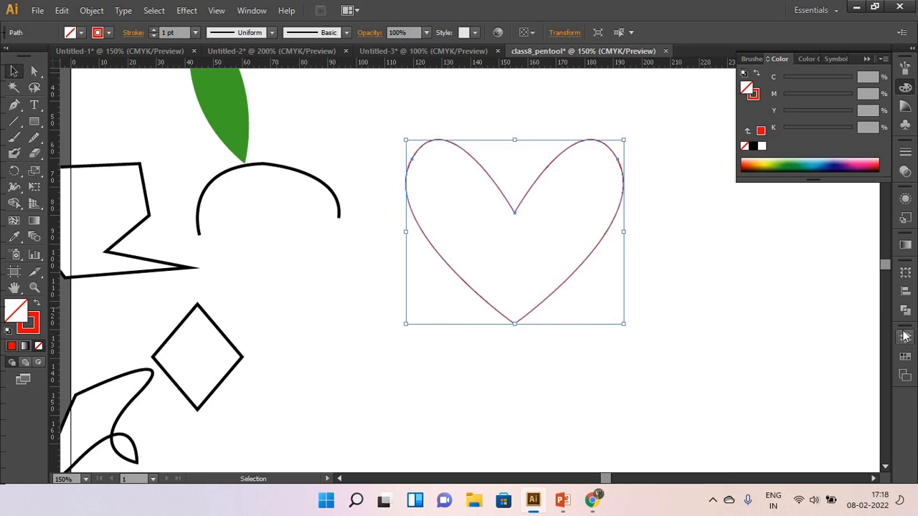
{"action": "left_click", "coordinate": [905, 356]}
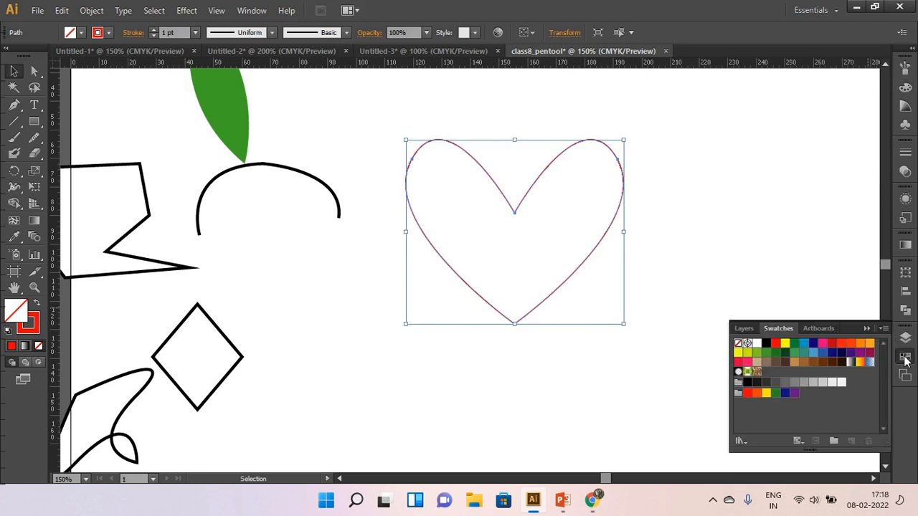
{"action": "left_click", "coordinate": [779, 345]}
{"action": "left_click", "coordinate": [748, 255]}
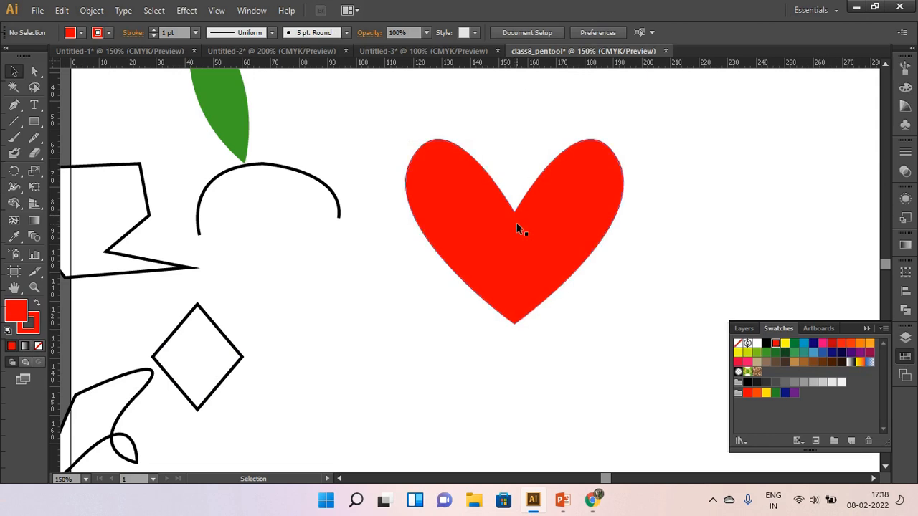
Raise the anchor point at the heart's upper notch to about X 155.4, Y 76.1 mm to make the notch shallower.
{"action": "left_click", "coordinate": [32, 69]}
{"action": "left_click", "coordinate": [503, 210]}
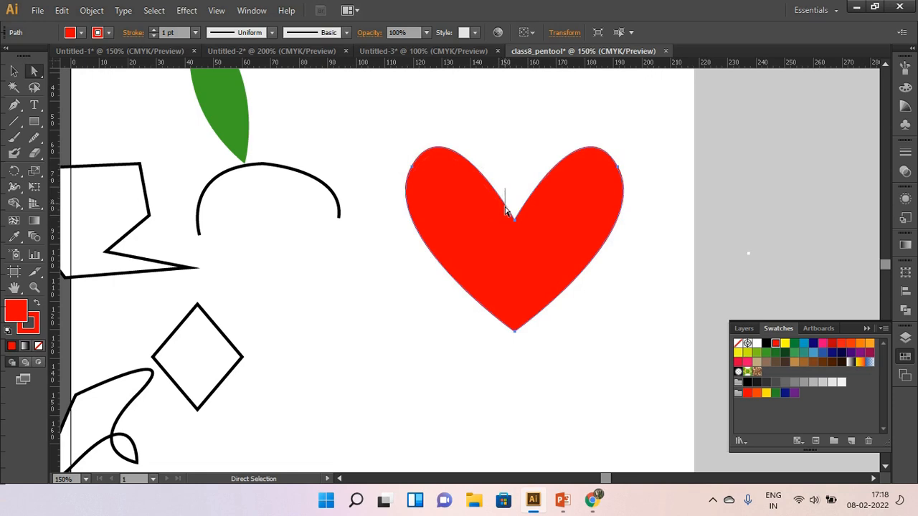
{"action": "left_click", "coordinate": [522, 227]}
{"action": "left_click_drag", "start_coordinate": [520, 227], "coordinate": [514, 204]}
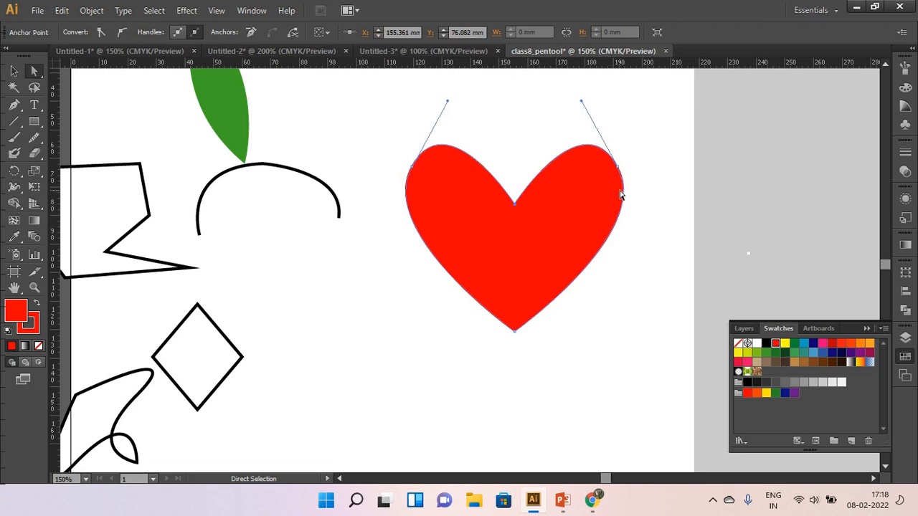
{"action": "left_click", "coordinate": [651, 252]}
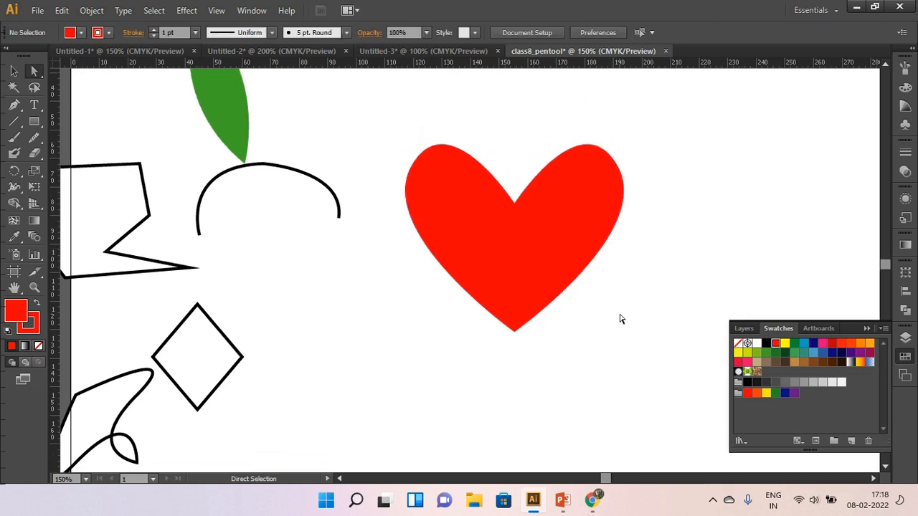
Move the green leaf from above the black arch to the blank area just right of the heart.
{"action": "left_click_drag", "start_coordinate": [377, 130], "coordinate": [681, 424]}
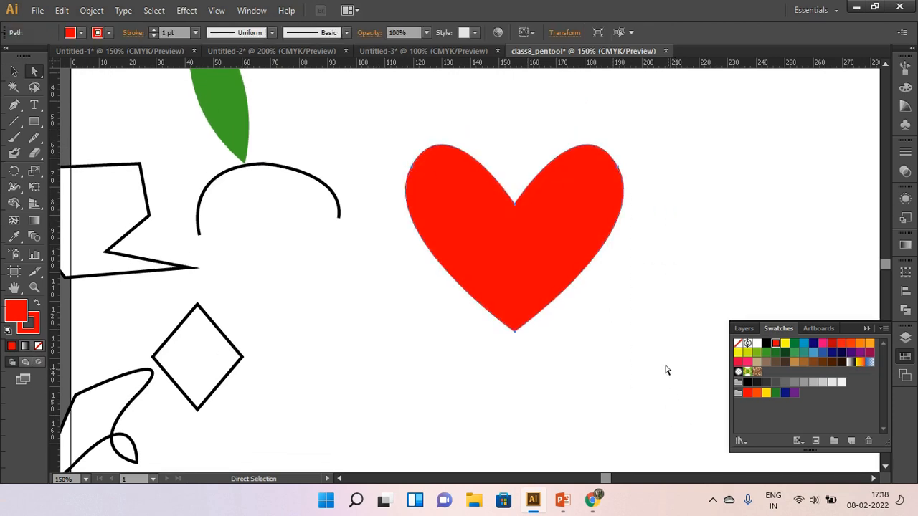
{"action": "left_click", "coordinate": [13, 70]}
{"action": "scroll", "coordinate": [251, 223], "scroll_direction": "down", "scroll_amount": 2}
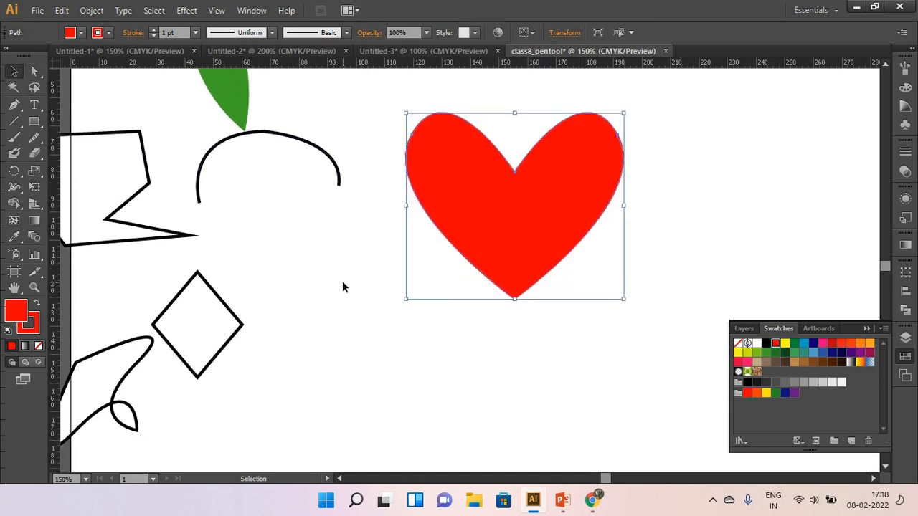
{"action": "scroll", "coordinate": [342, 281], "scroll_direction": "down", "scroll_amount": 2}
{"action": "scroll", "coordinate": [342, 281], "scroll_direction": "up", "scroll_amount": 1}
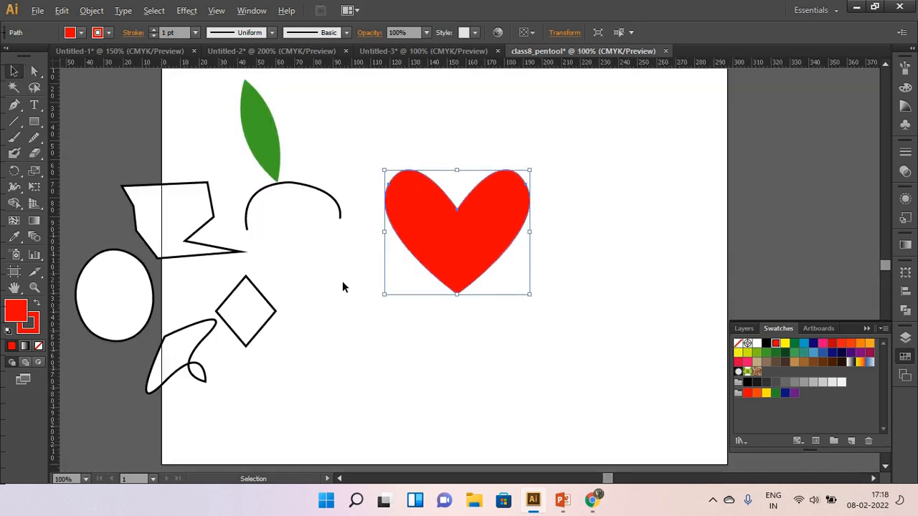
{"action": "left_click", "coordinate": [258, 135]}
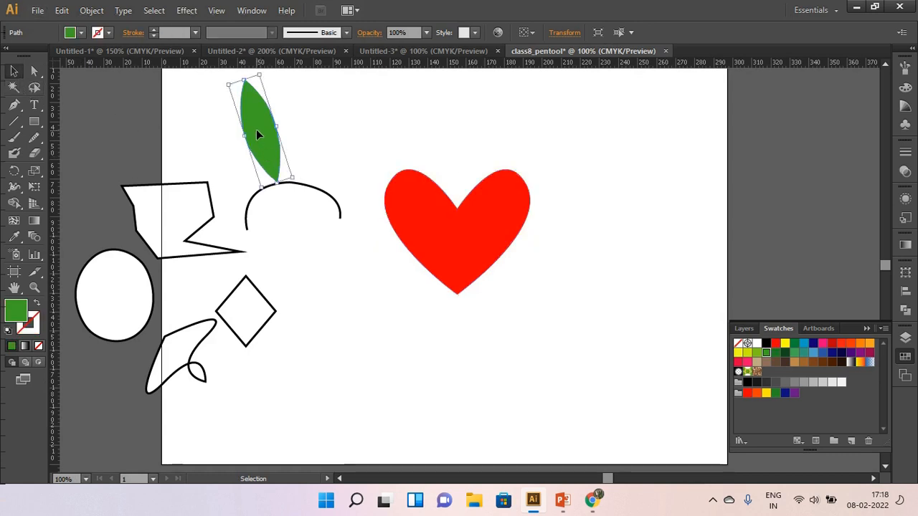
{"action": "double_click", "coordinate": [257, 135]}
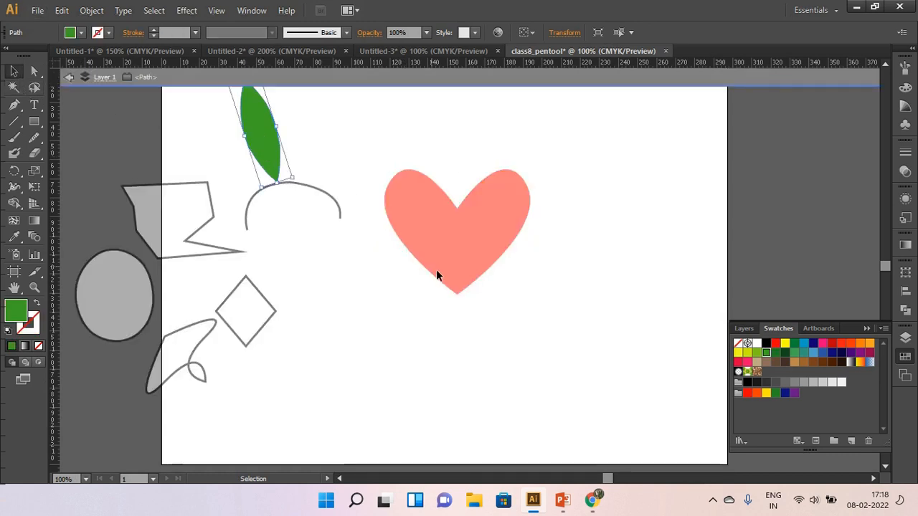
{"action": "double_click", "coordinate": [335, 142]}
{"action": "left_click_drag", "start_coordinate": [255, 128], "coordinate": [573, 269]}
{"action": "left_click", "coordinate": [600, 177]}
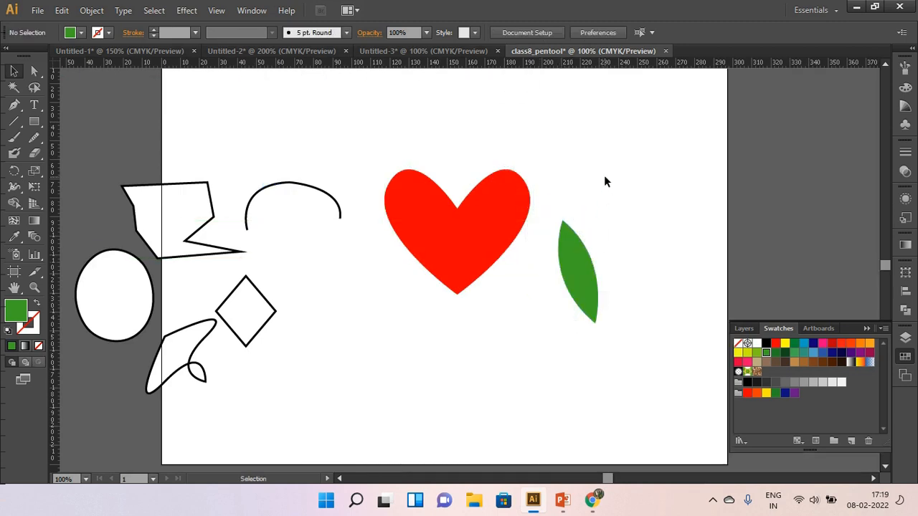